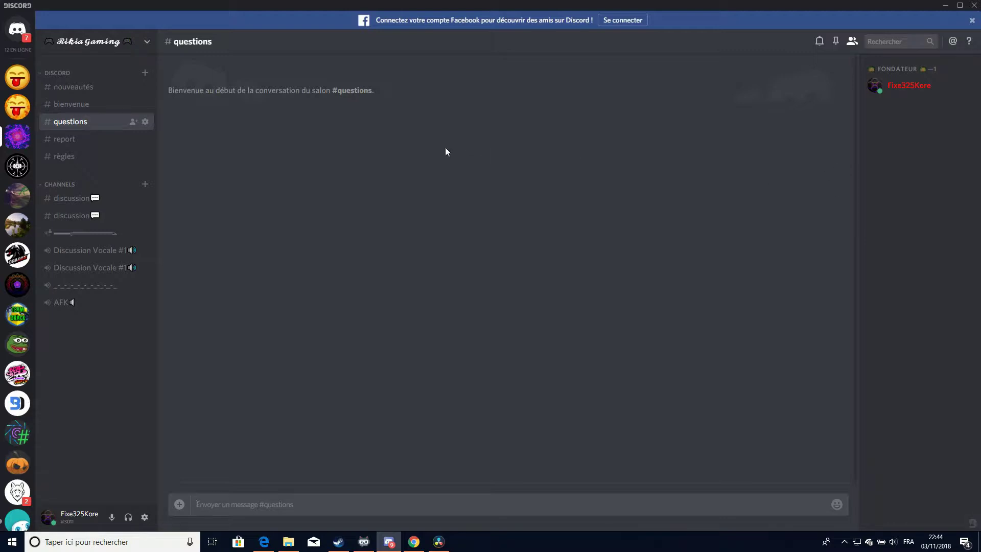
Switch to the MEE6 page in Chrome, invite the bot and choose the Rikia Gaming server for it
mouse_move(414, 540)
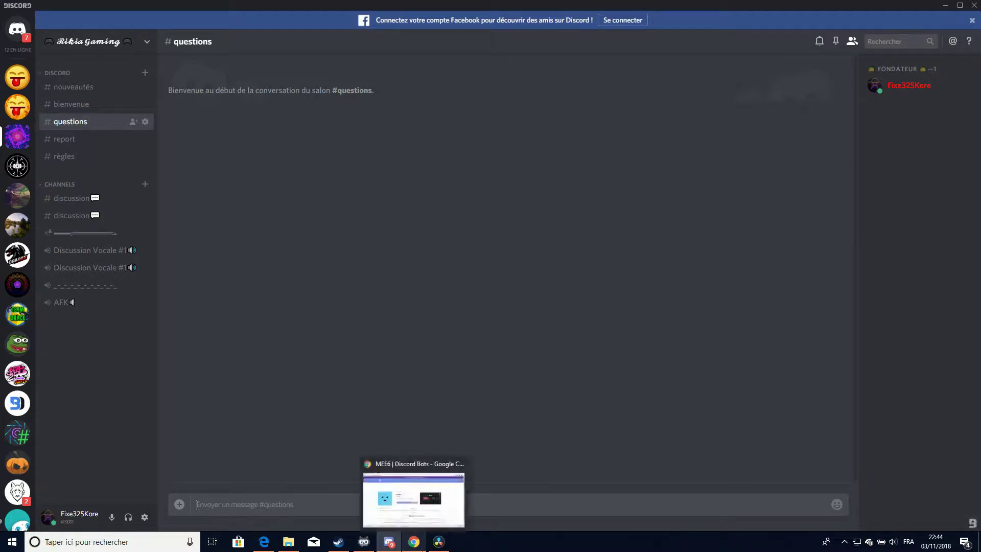
click(430, 507)
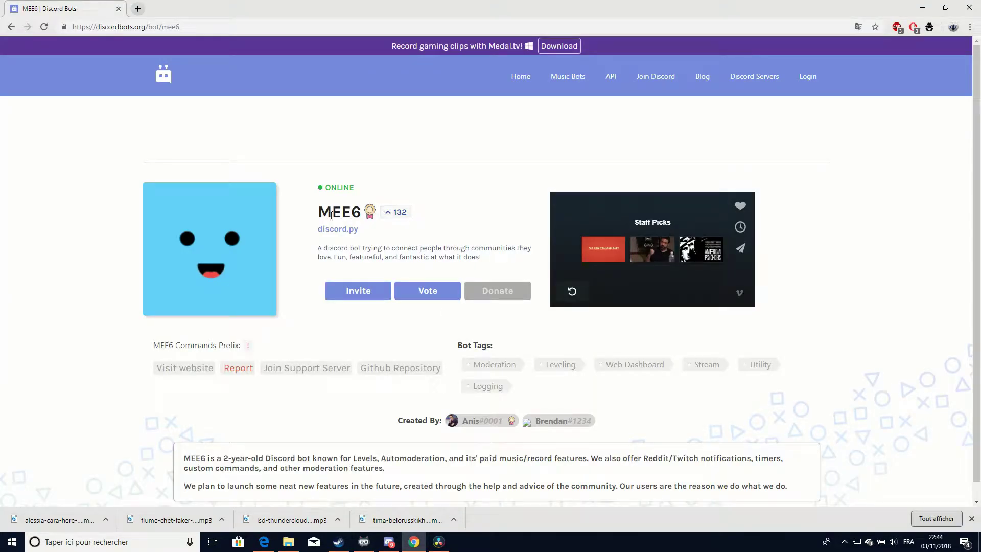
double_click(326, 215)
click(455, 248)
drag(320, 212, 380, 217)
click(401, 250)
click(357, 291)
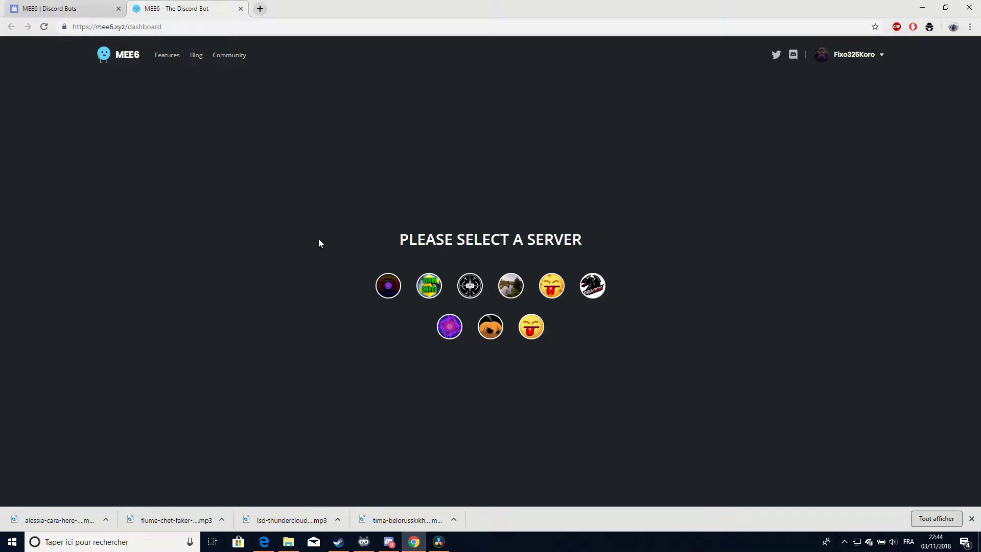
click(450, 334)
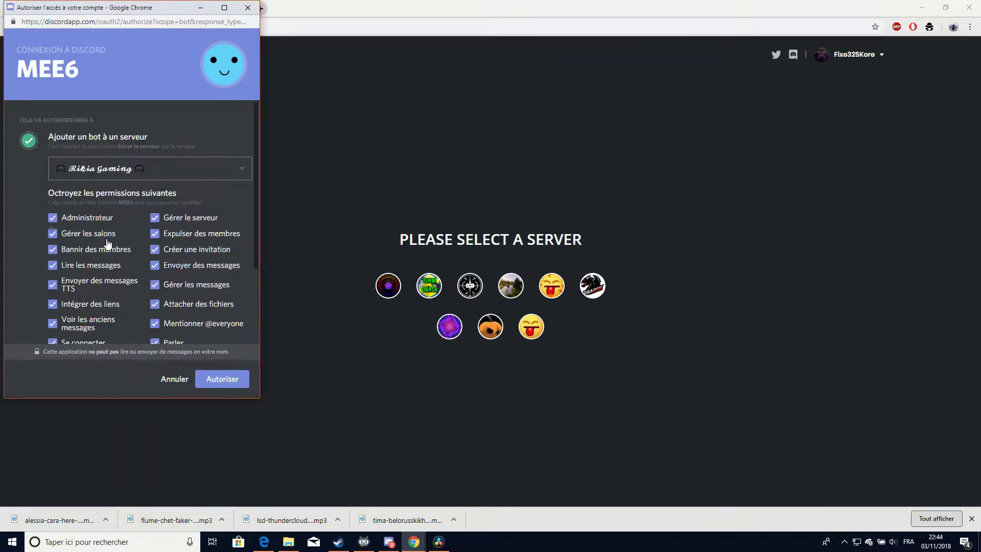
Review the permissions requested by MEE6, keep them all granted and authorize the bot on the server
scroll(107, 250, down, 3)
drag(132, 8, 266, 55)
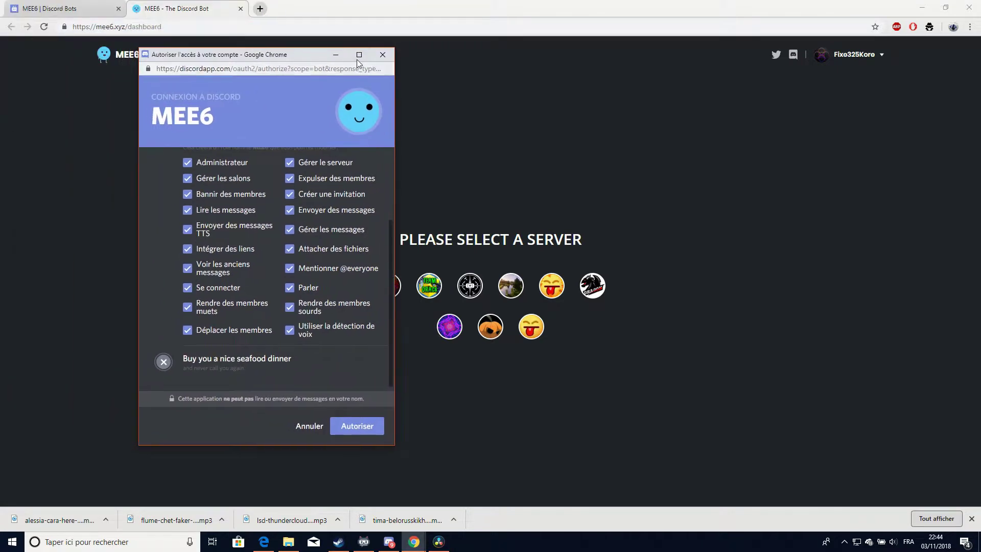
click(359, 55)
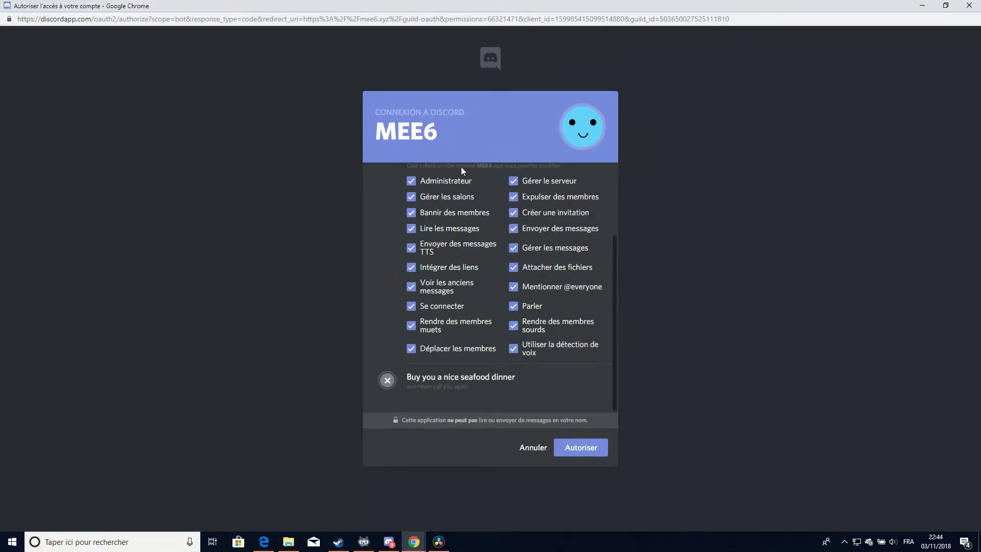
scroll(494, 311, up, 3)
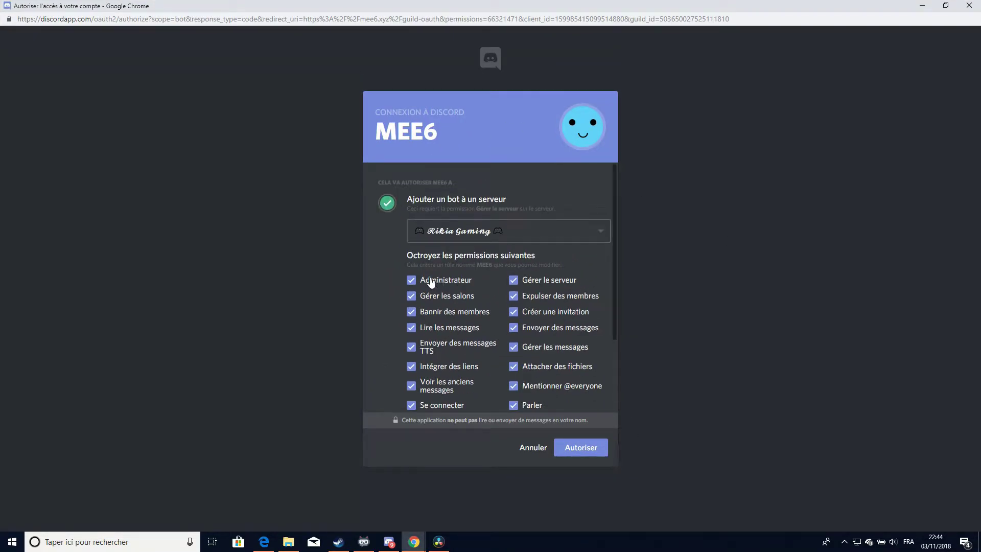
scroll(560, 424, down, 3)
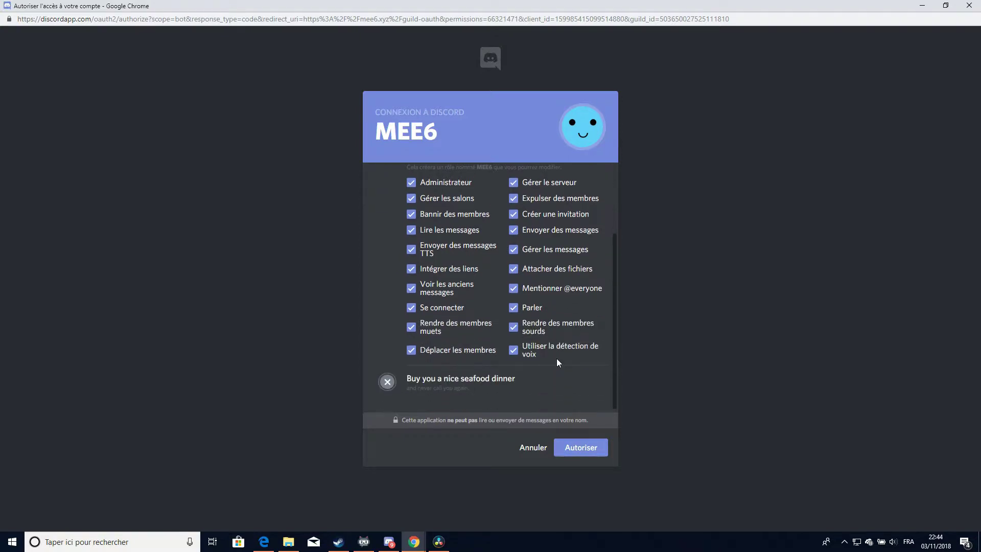
click(587, 449)
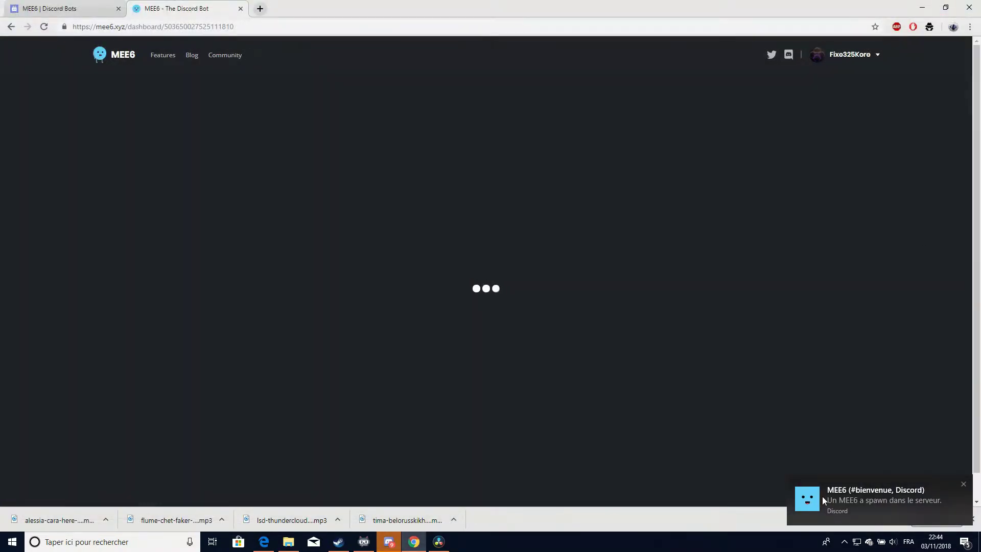
Switch to Discord through the MEE6 notification and examine the bot's arrival message in the #bienvenue channel
click(823, 498)
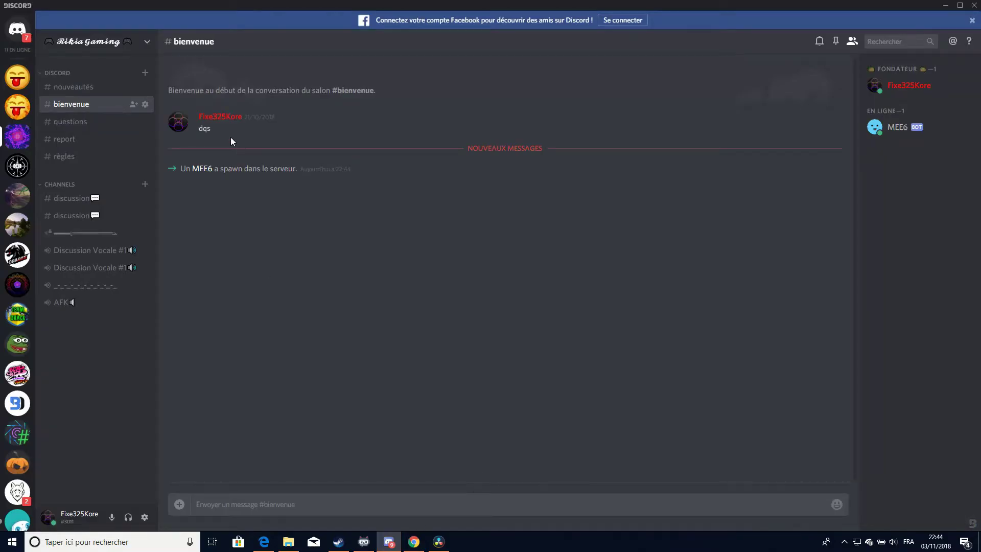
drag(184, 169, 313, 169)
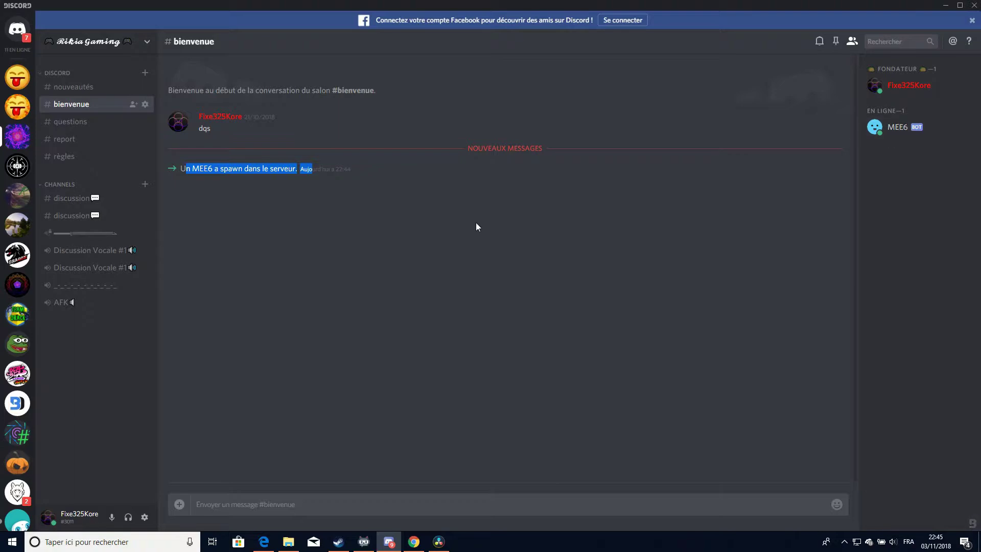
right_click(920, 129)
click(734, 120)
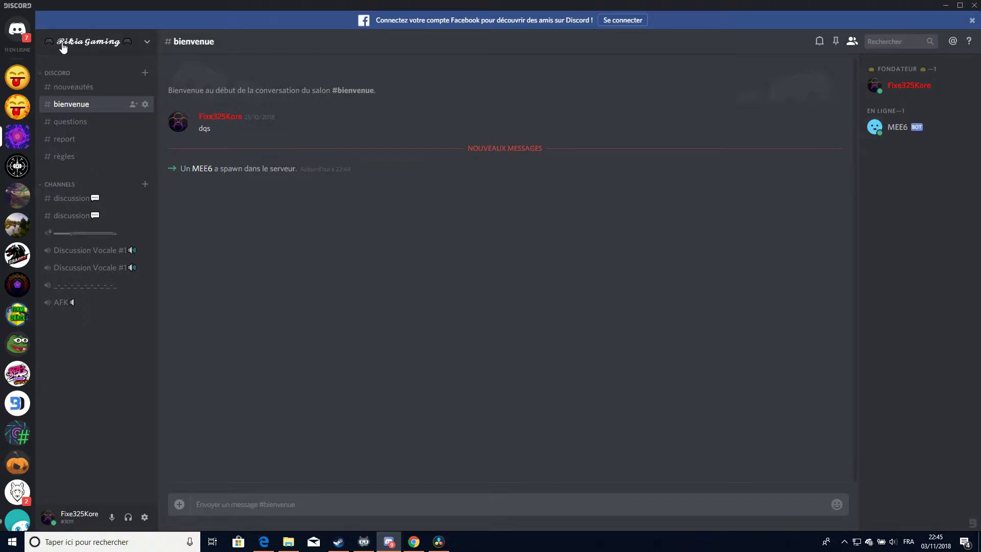
Create a new role in the Rikia Gaming server settings, name it Bots and colour it light red
click(62, 45)
click(98, 91)
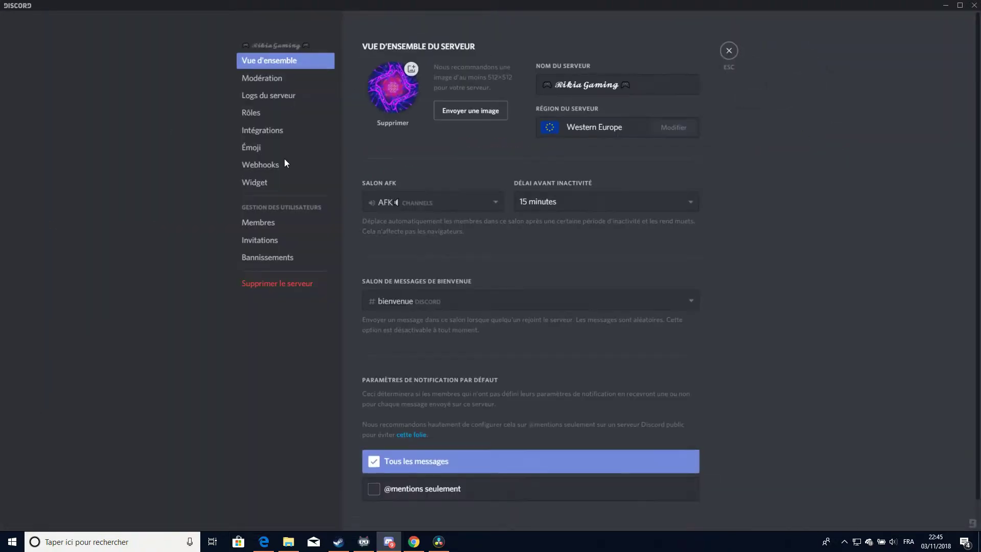
click(271, 113)
click(443, 45)
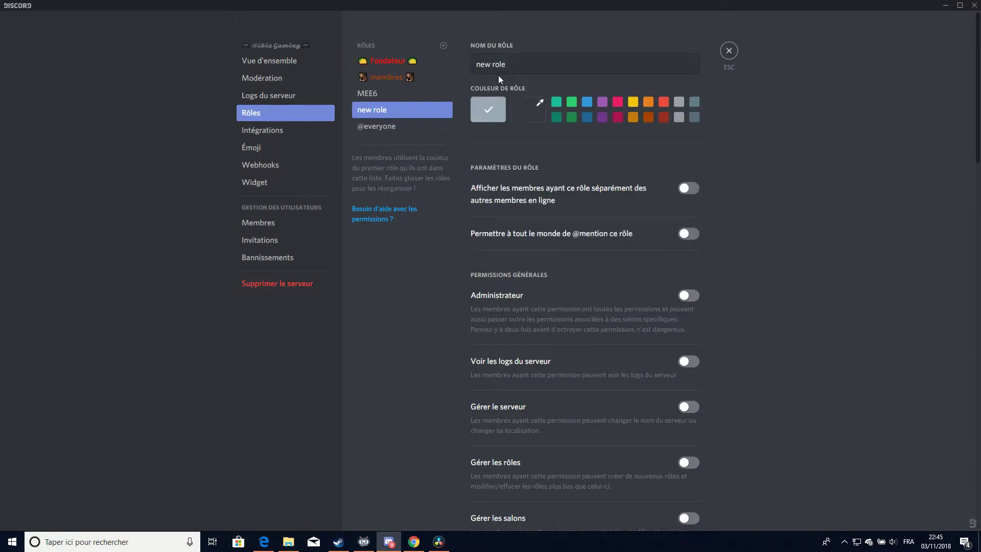
drag(512, 68, 461, 68)
key(BackSpace)
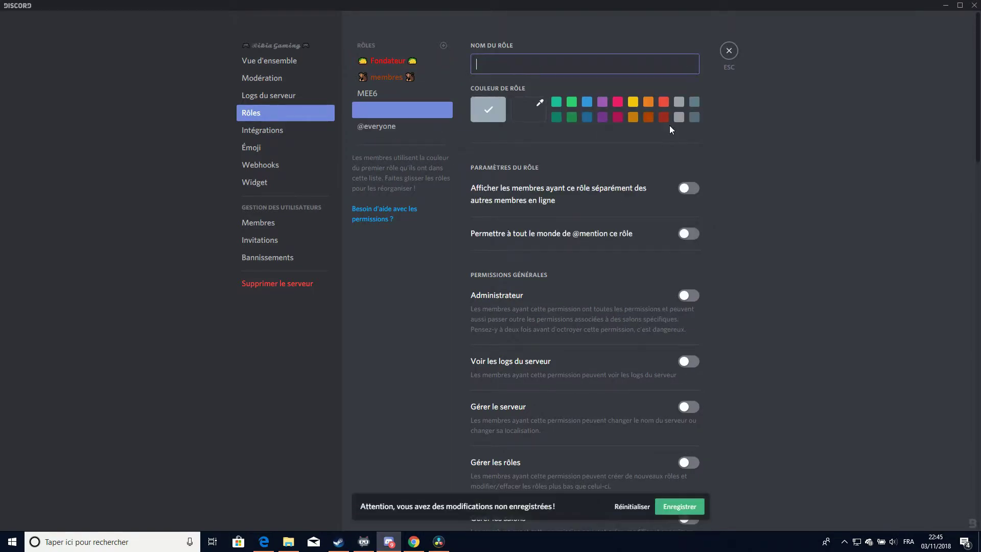
click(664, 101)
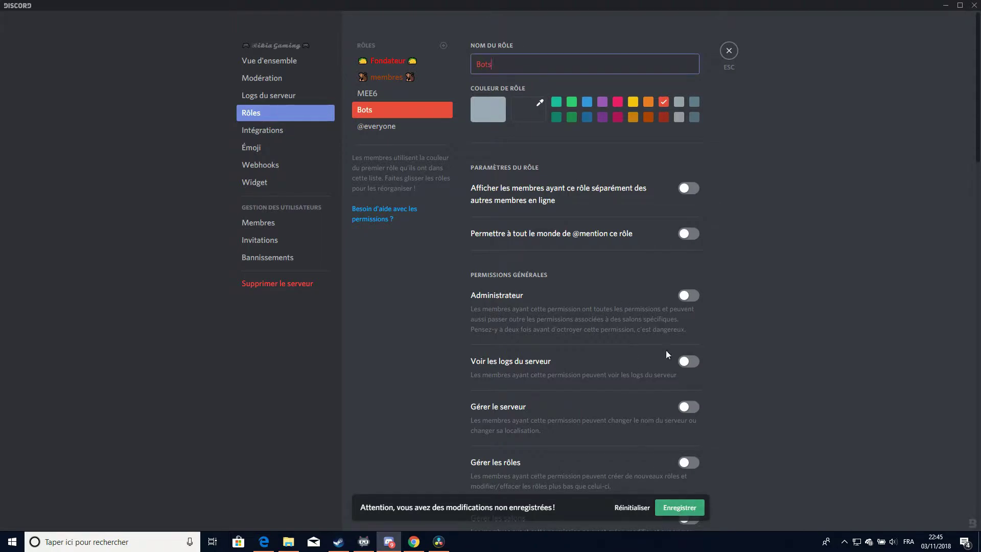
Display the Bots role's members separately, grant the role the Administrateur permission, save it and leave the server settings
click(689, 188)
click(688, 296)
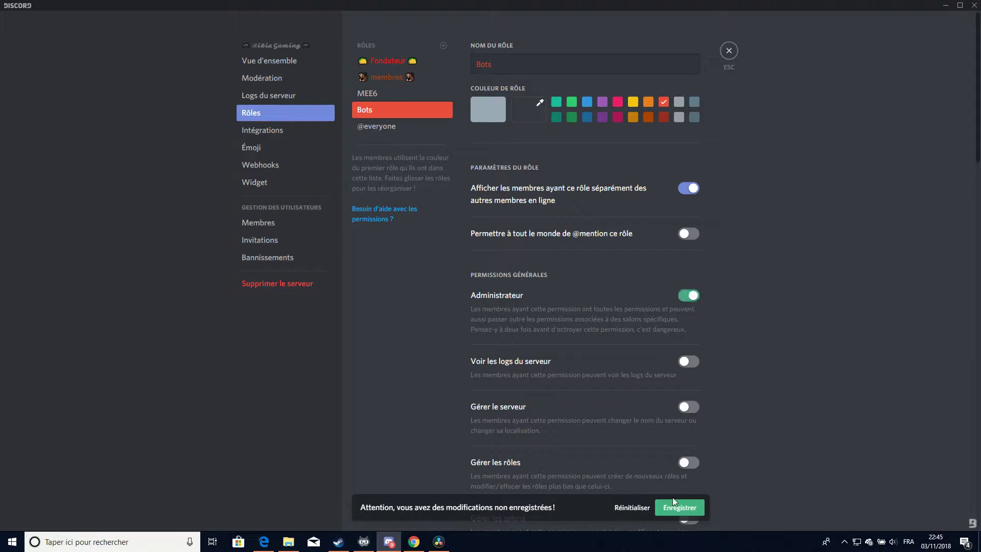
click(677, 507)
click(729, 50)
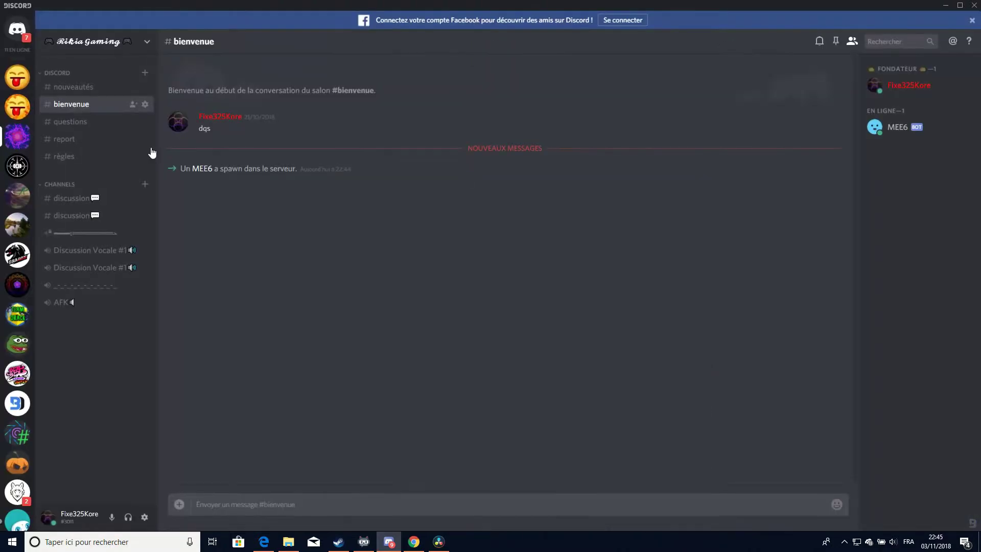
Assign the Bots role to MEE6 in the server's member list
right_click(900, 129)
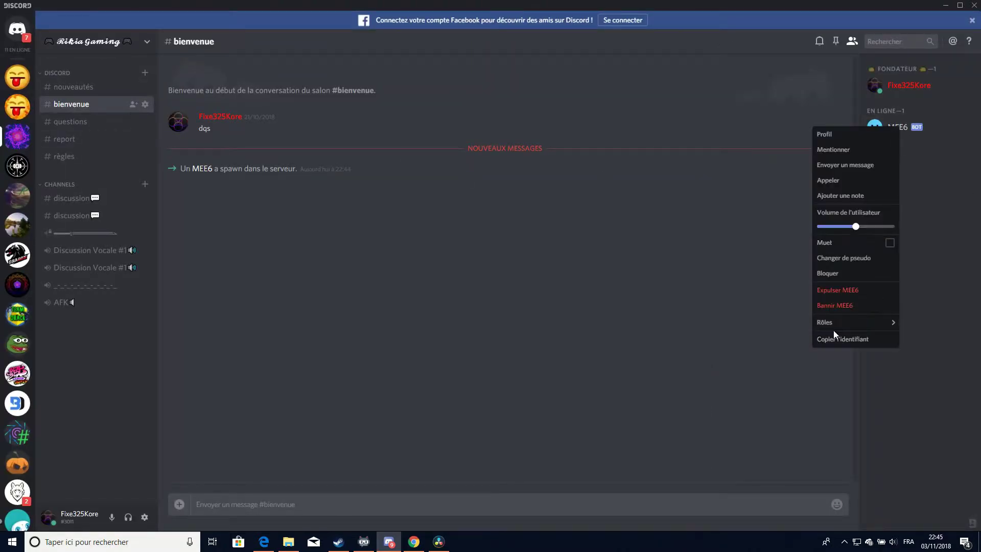
mouse_move(830, 323)
click(803, 368)
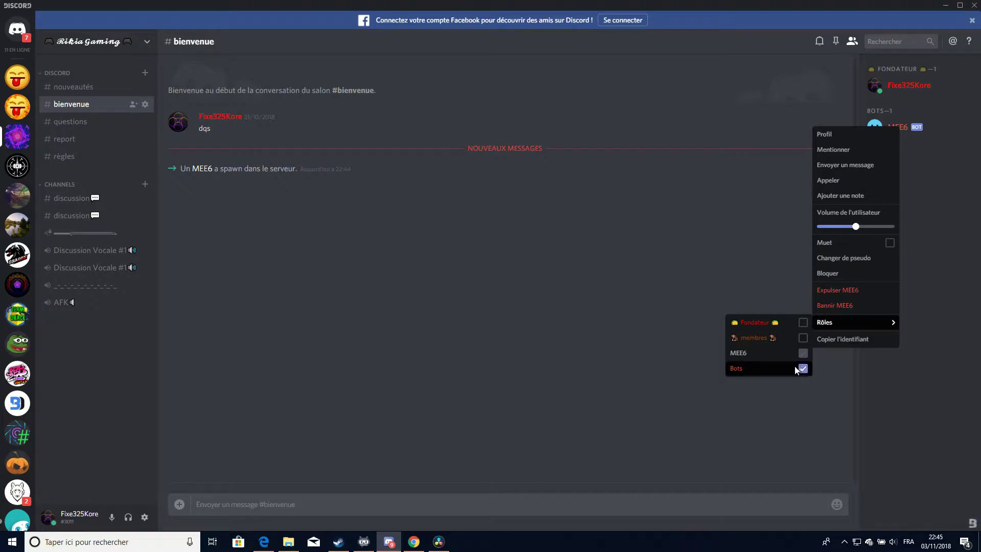
click(657, 210)
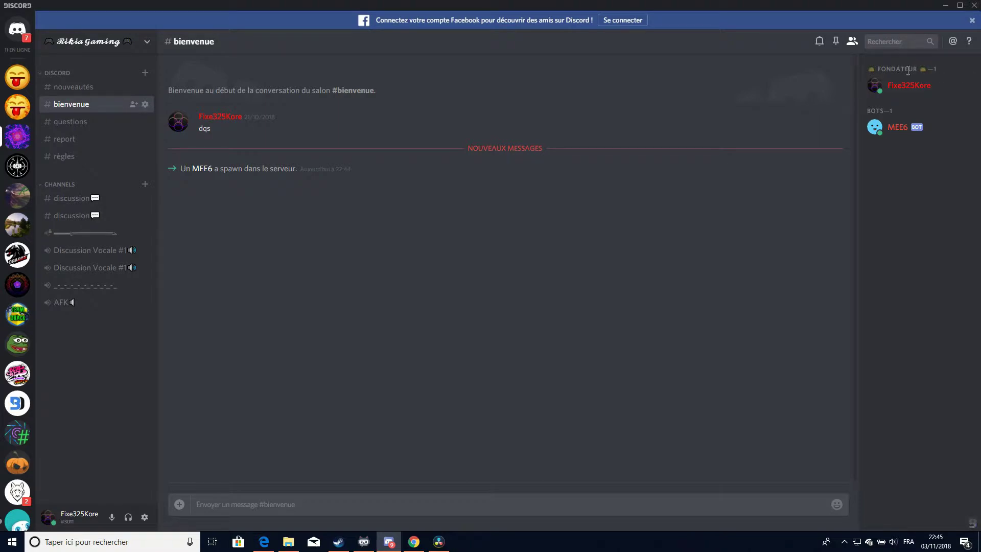
Switch to the MEE6 dashboard in Chrome, open the Welcome plugin and enable the message sent when a user joins the server
click(414, 542)
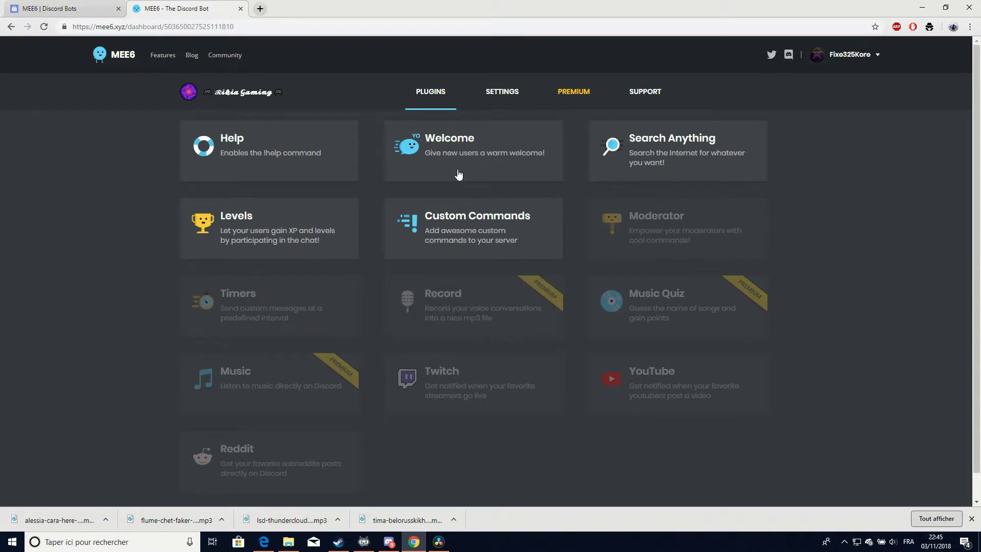
click(412, 153)
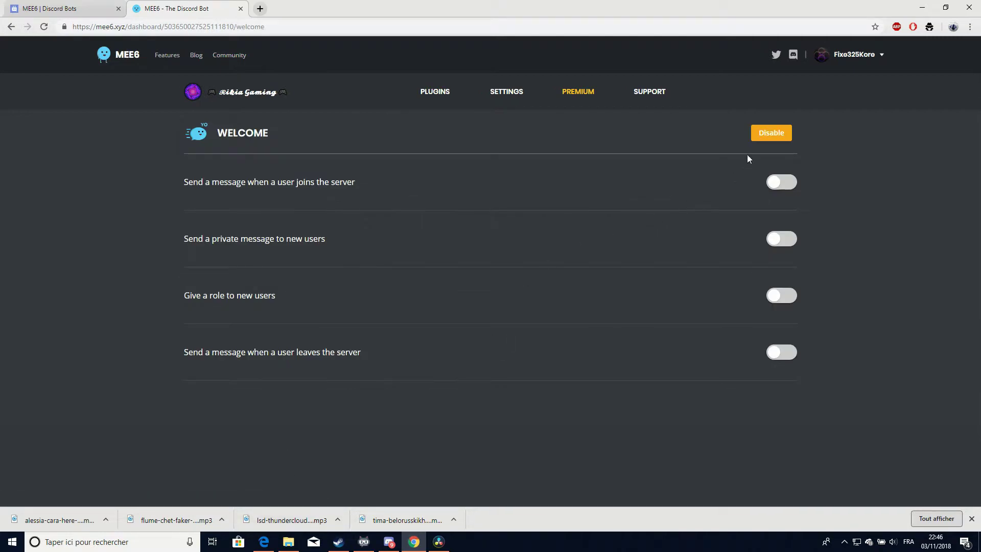
click(781, 182)
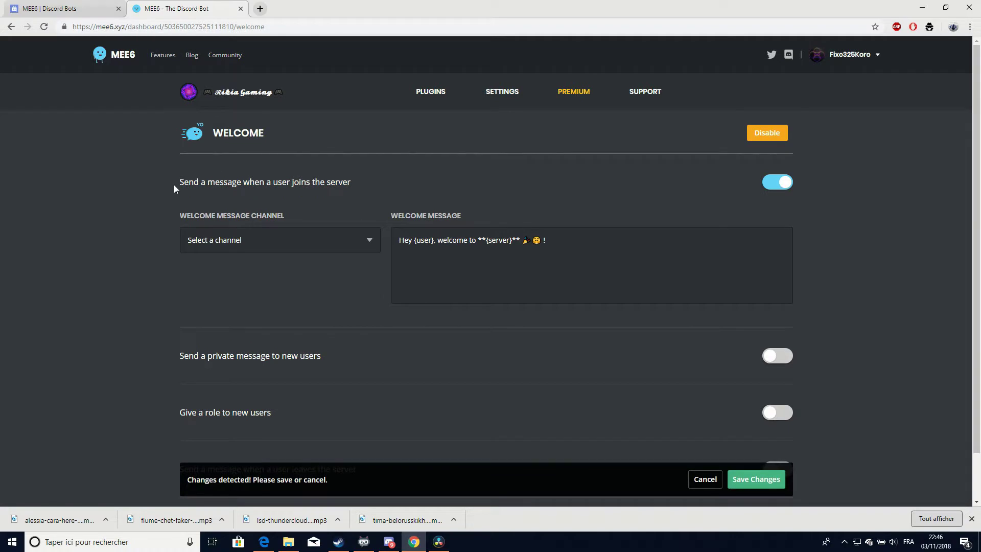
drag(175, 186, 293, 193)
Look through the channels offered for the welcome message and translate the Welcome page into French
click(286, 240)
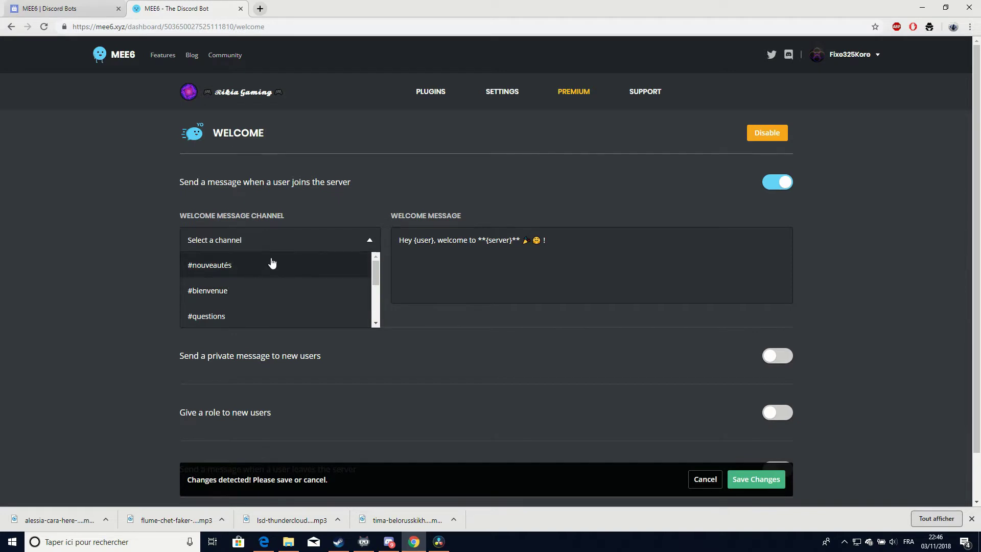
click(269, 245)
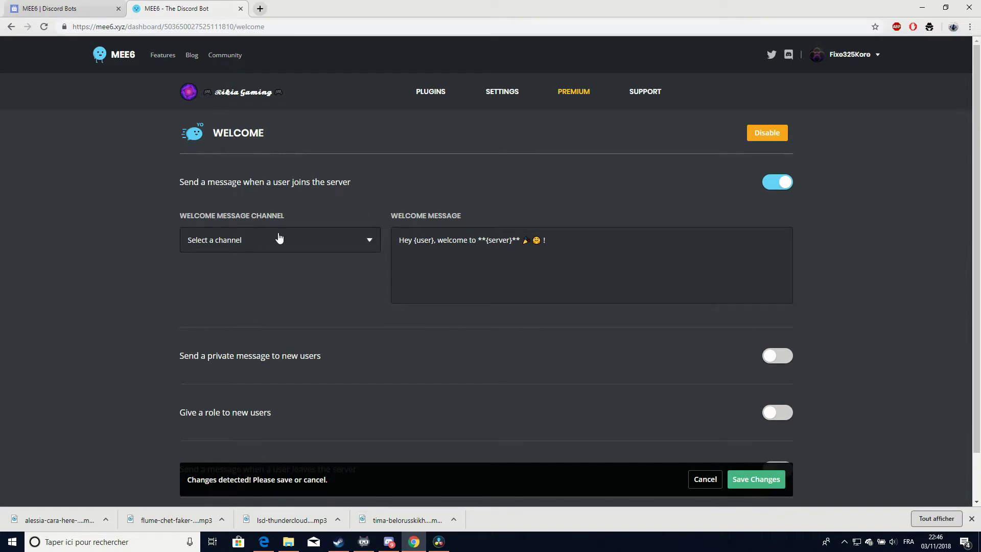
click(230, 241)
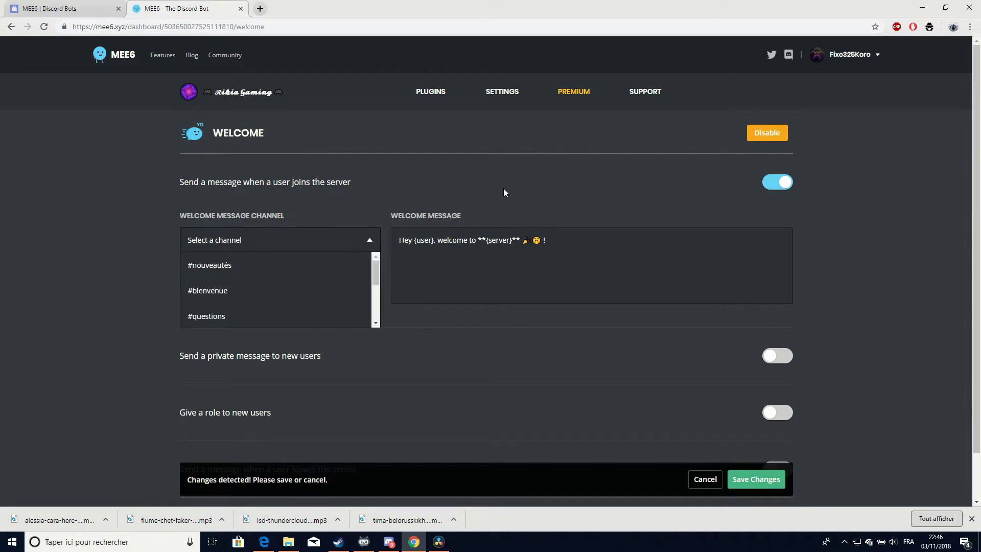
right_click(259, 180)
click(286, 267)
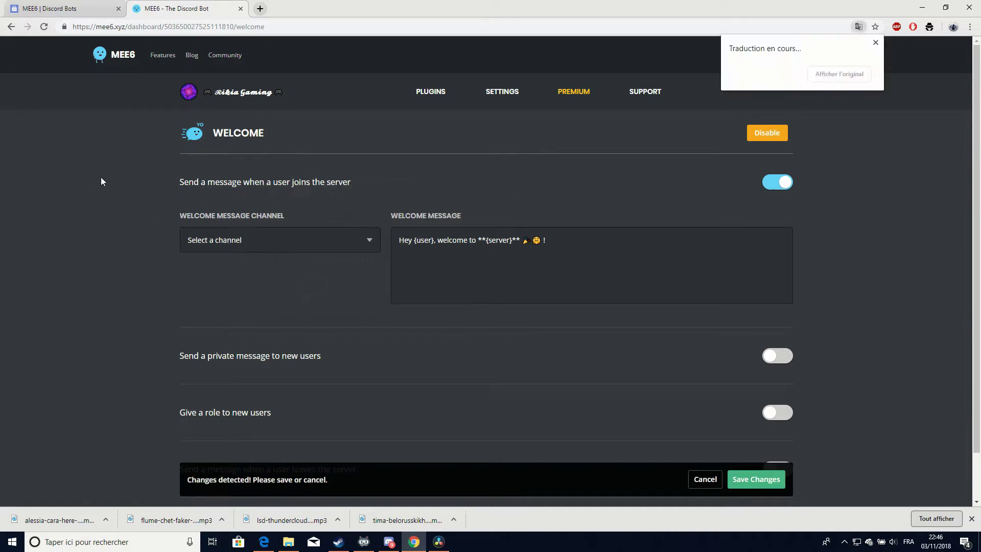
Set #bienvenue as the channel for the welcome message
click(265, 214)
drag(265, 215, 182, 216)
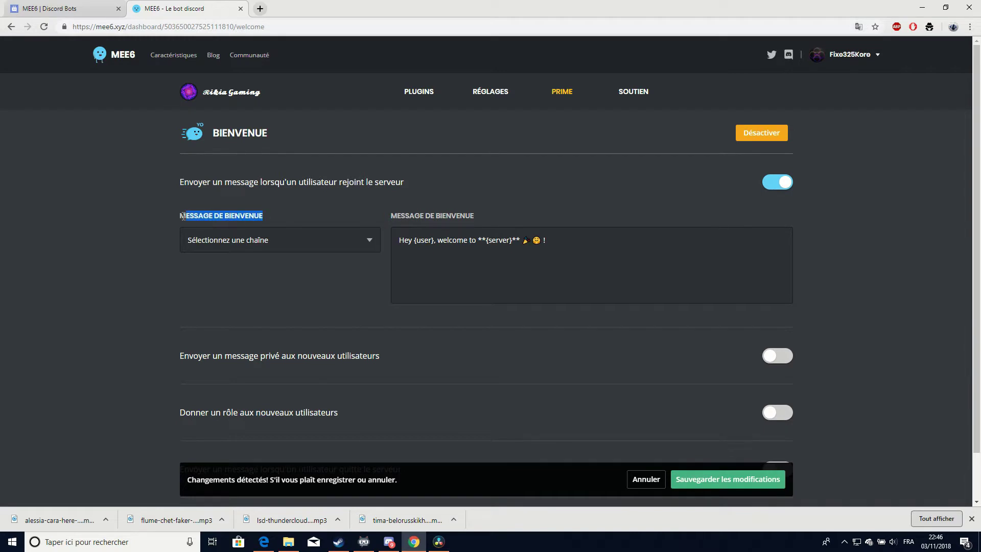
click(173, 216)
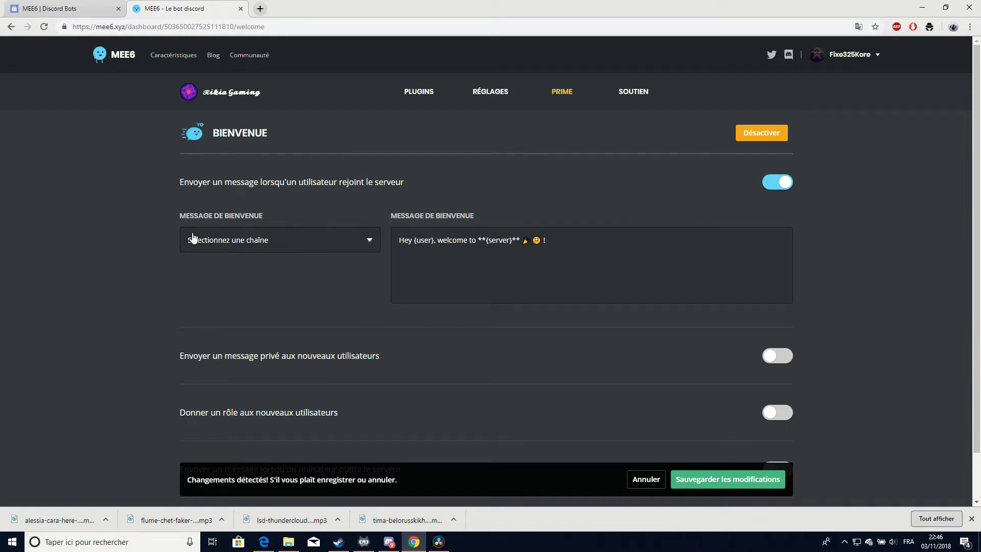
drag(180, 211, 278, 226)
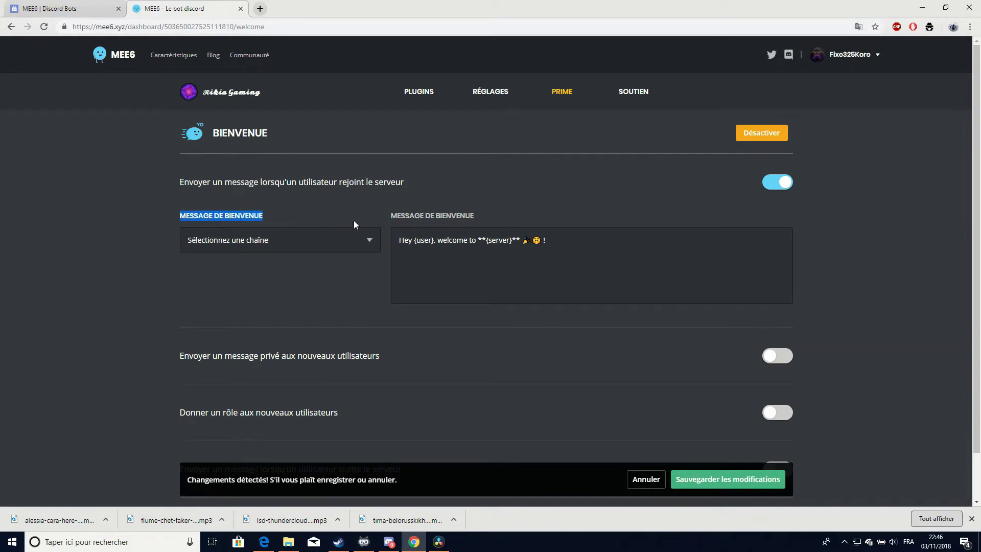
click(368, 219)
click(297, 242)
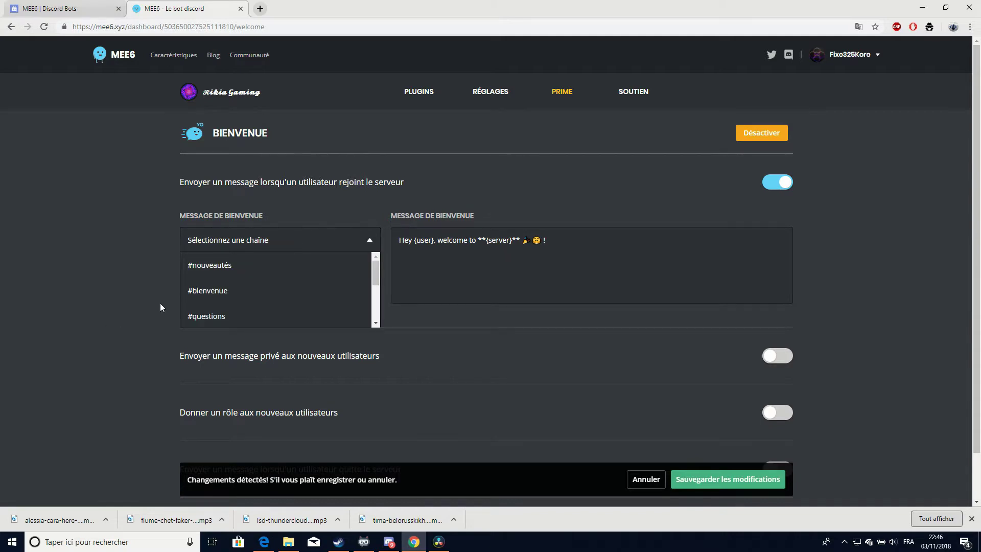
click(222, 291)
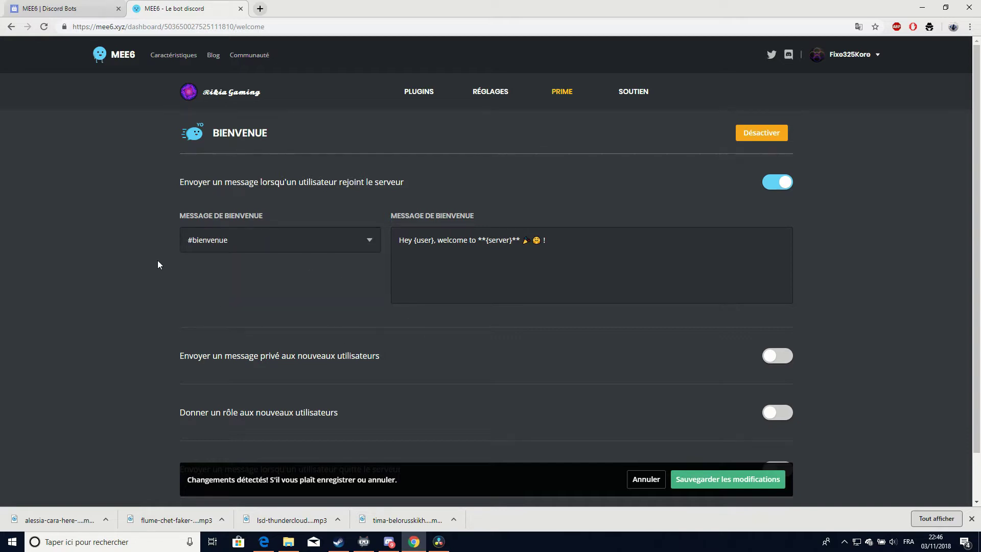
Replace "Hey" with "Salut" at the start of the welcome message, before {user}
mouse_move(554, 246)
mouse_down()
mouse_move(385, 237)
mouse_move(435, 251)
mouse_move(558, 239)
mouse_up()
click(409, 244)
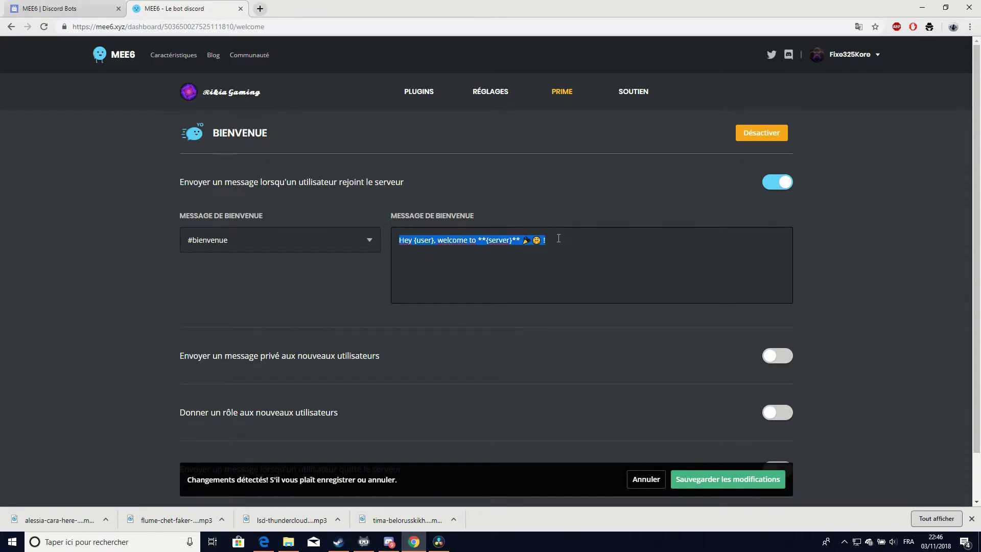
click(412, 248)
key(BackSpace)
key(BackSpace)
key(BackSpace)
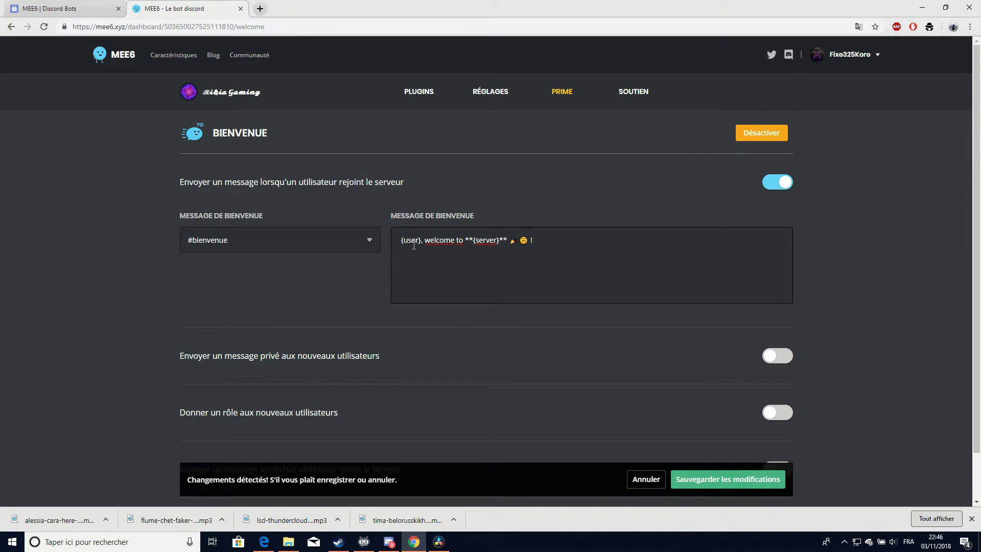
text(Salut)
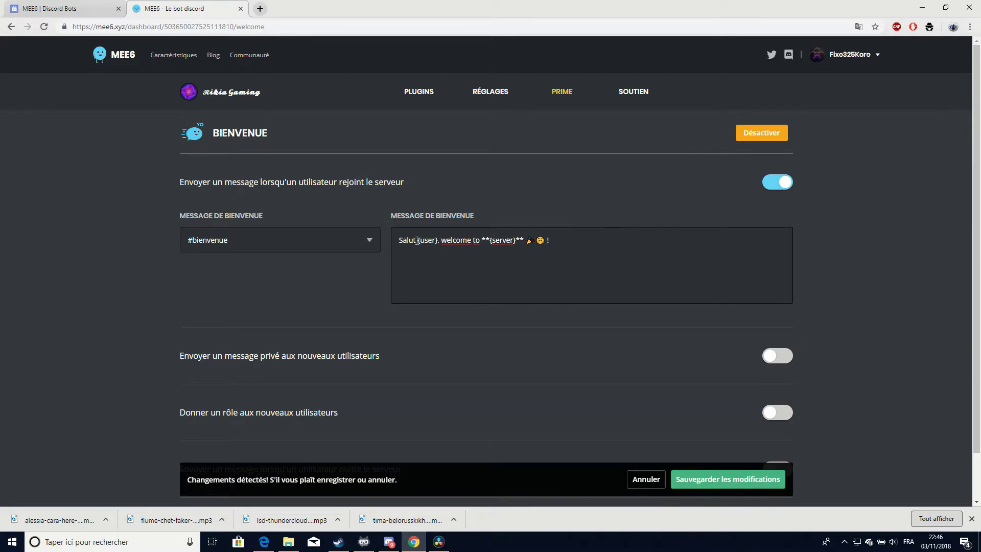
Replace "welcome to" with "Bienvenue sur le serveur" in the welcome message, before **{server}**
drag(417, 240, 439, 244)
click(462, 247)
drag(481, 235, 443, 236)
key(BackSpace)
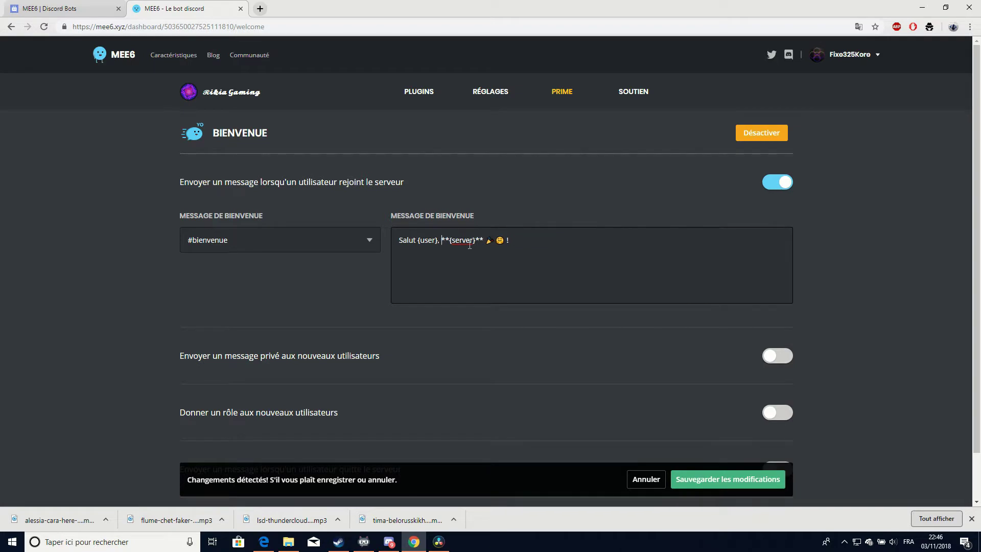
key(BackSpace)
text(Bienvenu)
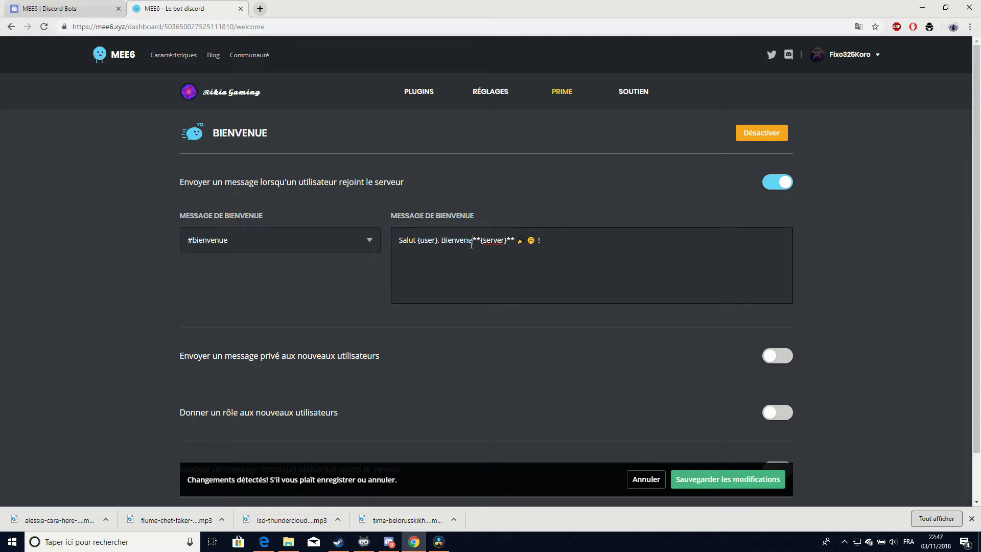
text(e sur le serveu)
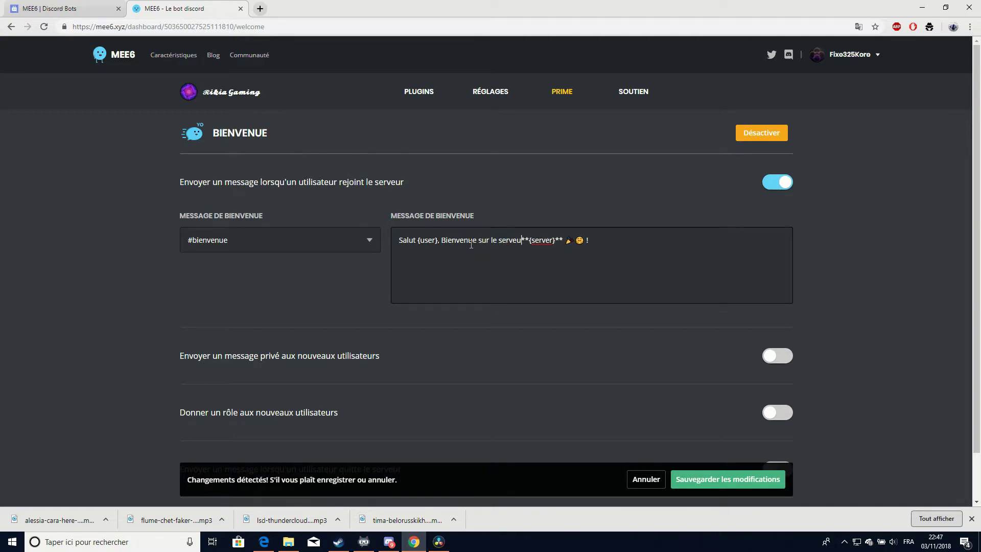
text(r)
drag(442, 239, 570, 241)
click(524, 240)
double_click(575, 246)
click(613, 246)
Preview the default private message for new users, leaving that option turned off
scroll(606, 286, down, 1)
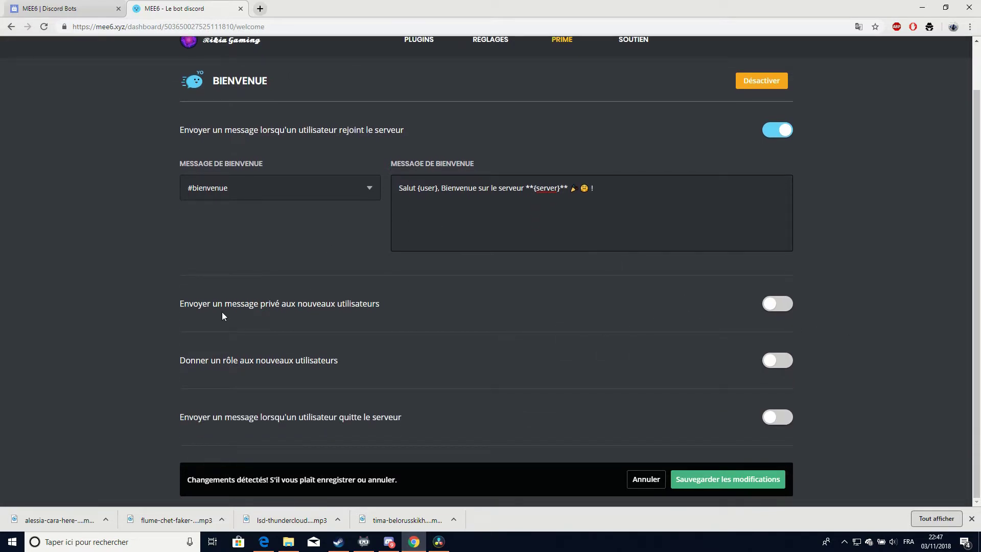
click(777, 304)
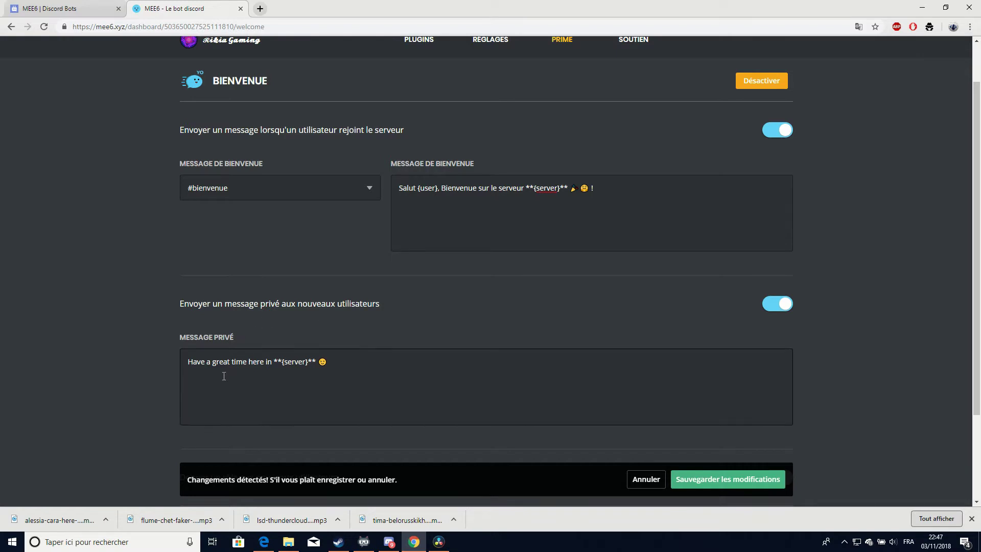
drag(191, 362, 689, 379)
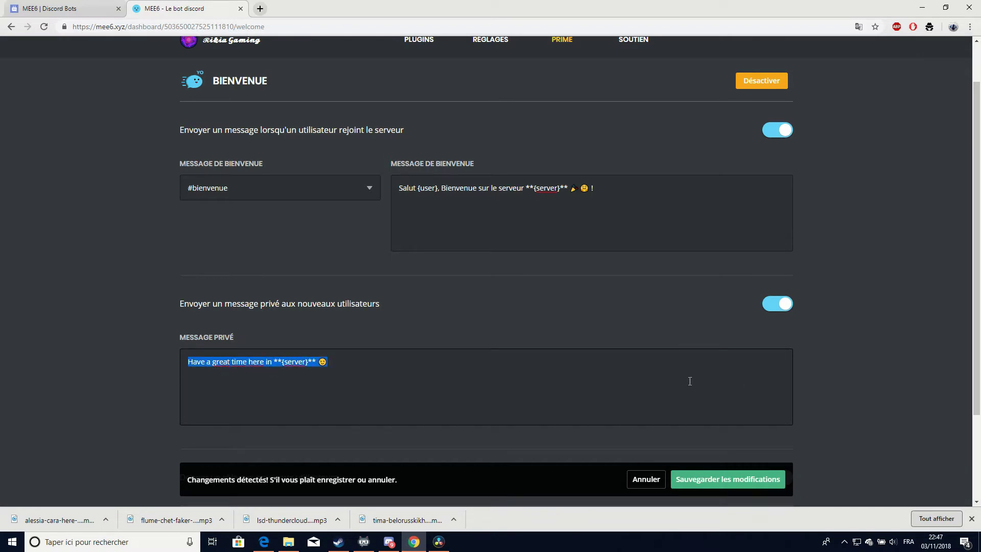
click(777, 303)
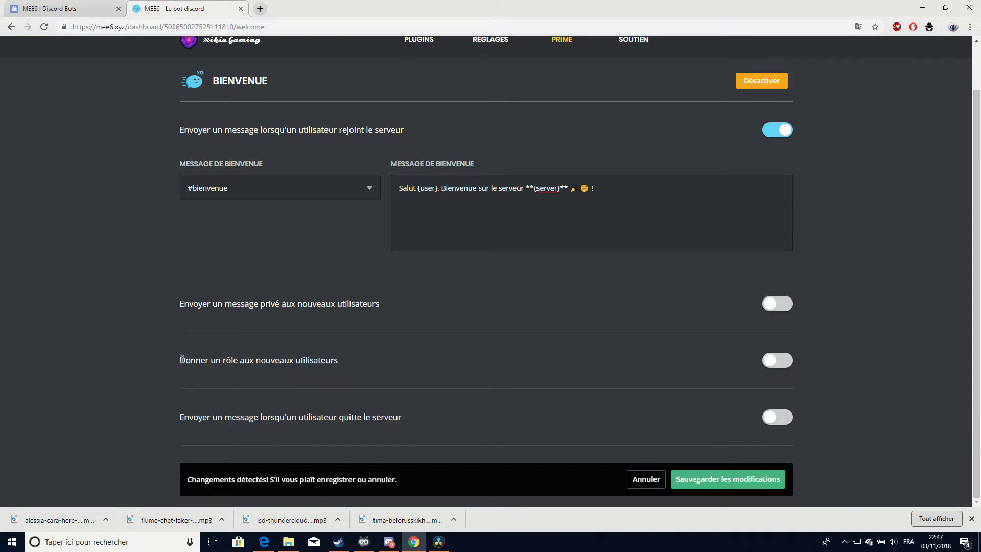
Enable giving a role to new users and add the membres role to the roles to give
drag(181, 360, 355, 366)
click(486, 370)
click(773, 363)
scroll(234, 372, down, 1)
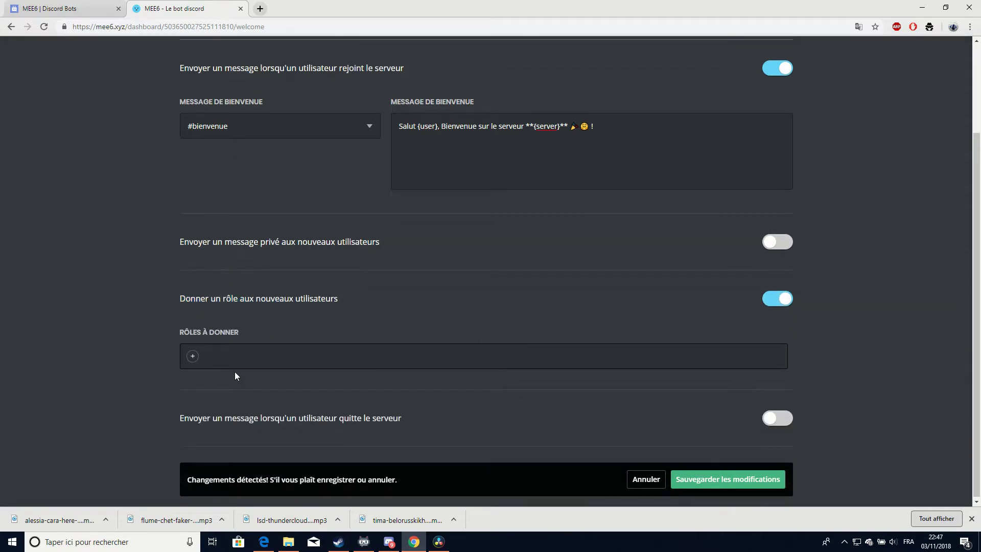
click(188, 354)
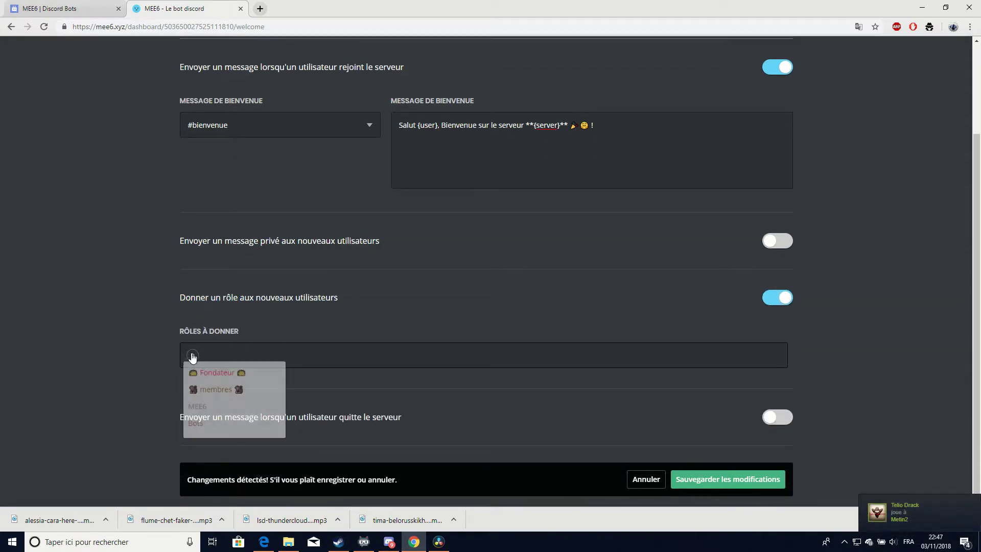
click(217, 392)
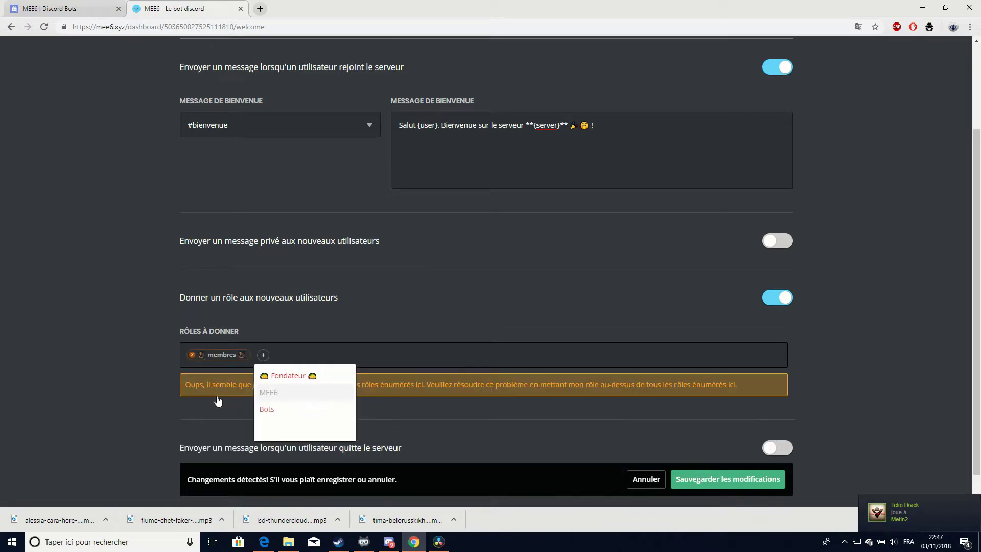
Enable the message sent when a user leaves the server
scroll(319, 338, down, 1)
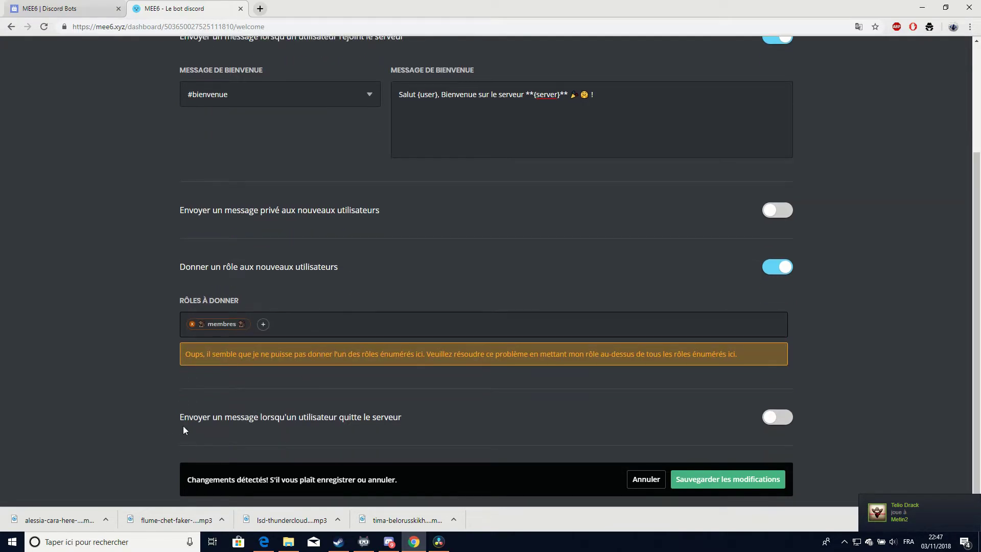
drag(176, 418, 292, 423)
click(343, 428)
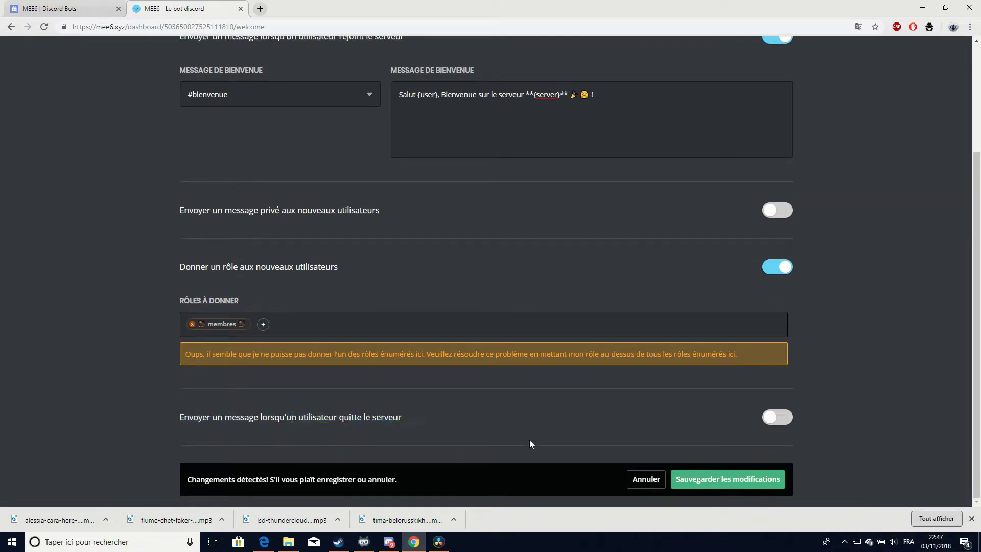
click(774, 419)
scroll(515, 352, down, 2)
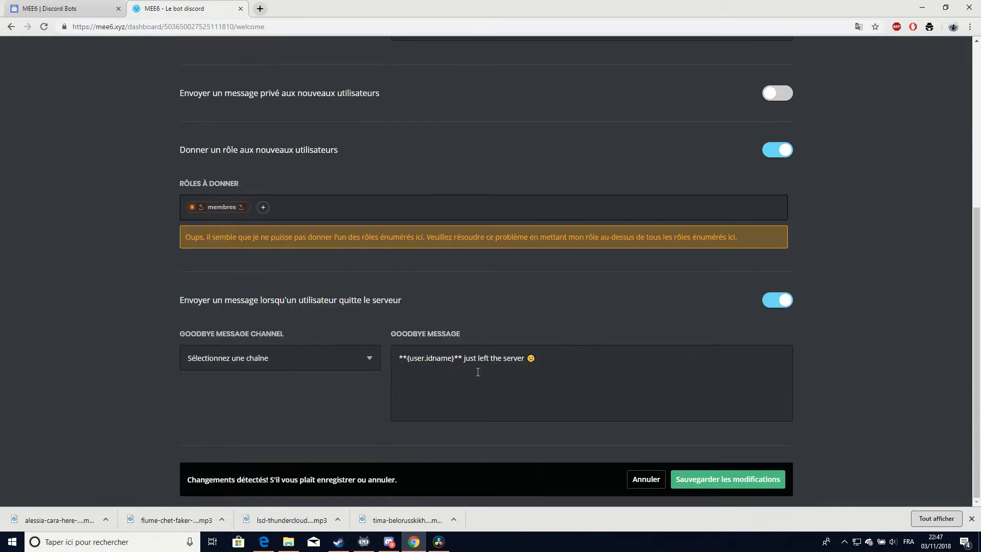
Rewrite the goodbye message as "au revoir **{user.idname}**", keeping the emoji at the end
drag(527, 357, 466, 354)
key(BackSpace)
text(aurevoir **{user.idname}**)
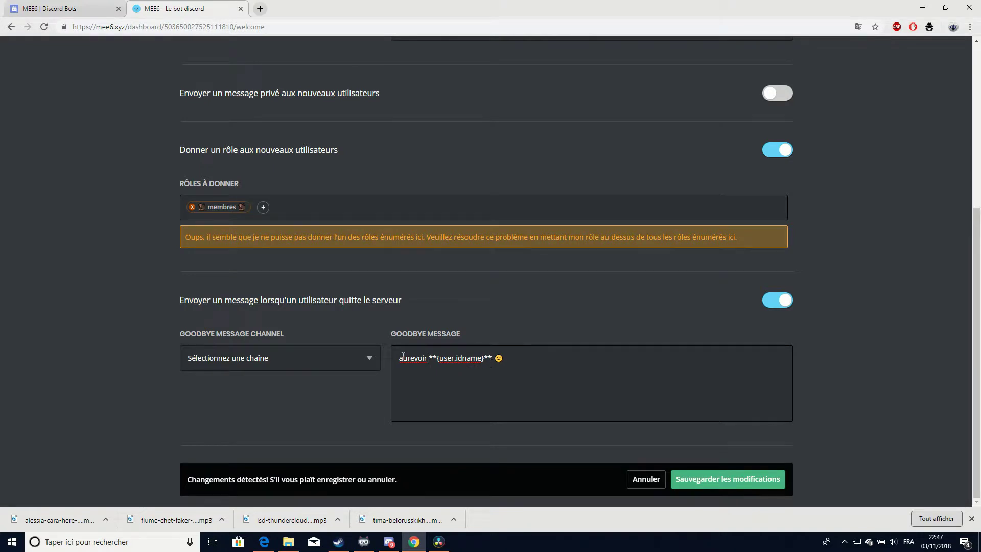
click(409, 358)
click(481, 357)
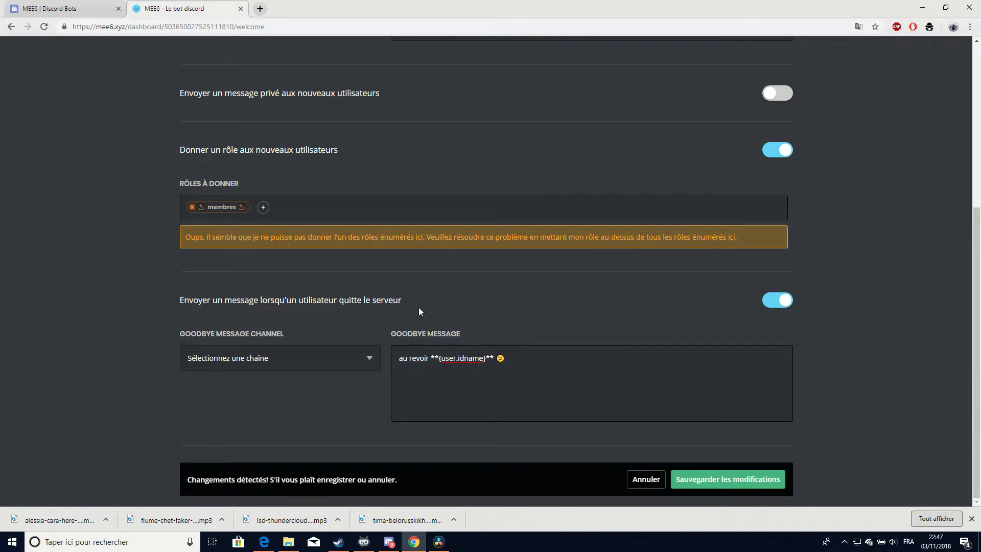
Review and save the Bienvenue plugin's changes, and return to the plugin overview
scroll(661, 352, up, 5)
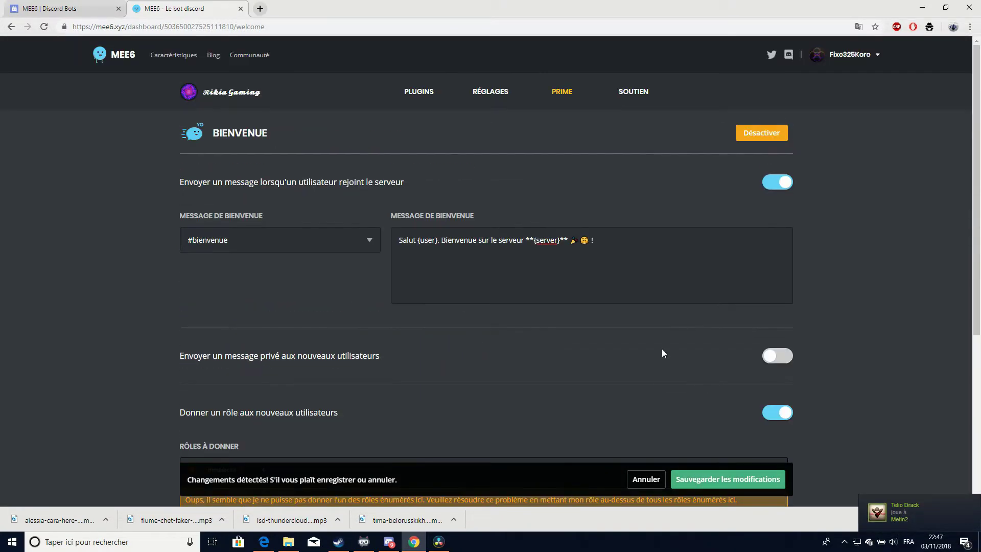
scroll(247, 301, down, 5)
scroll(715, 322, up, 5)
click(731, 480)
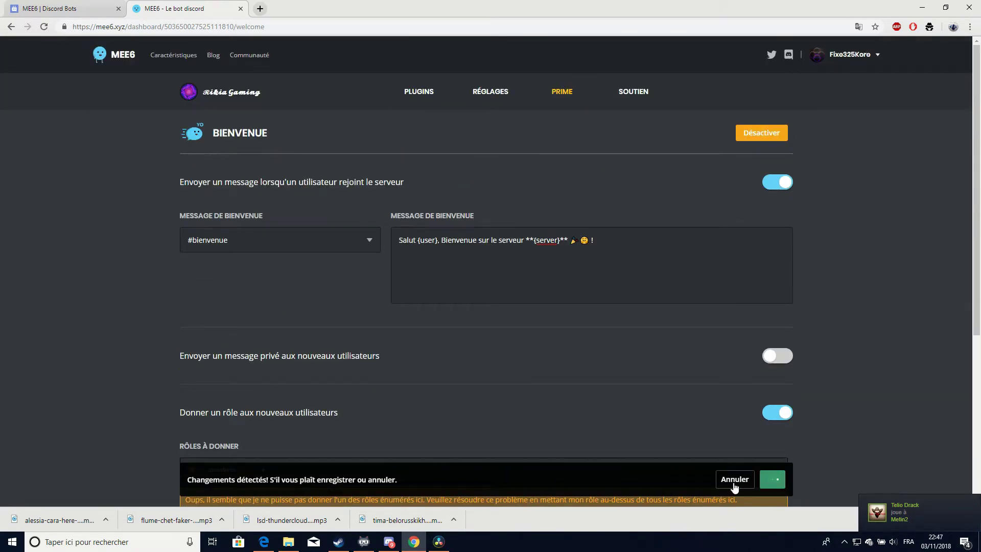
scroll(587, 330, down, 5)
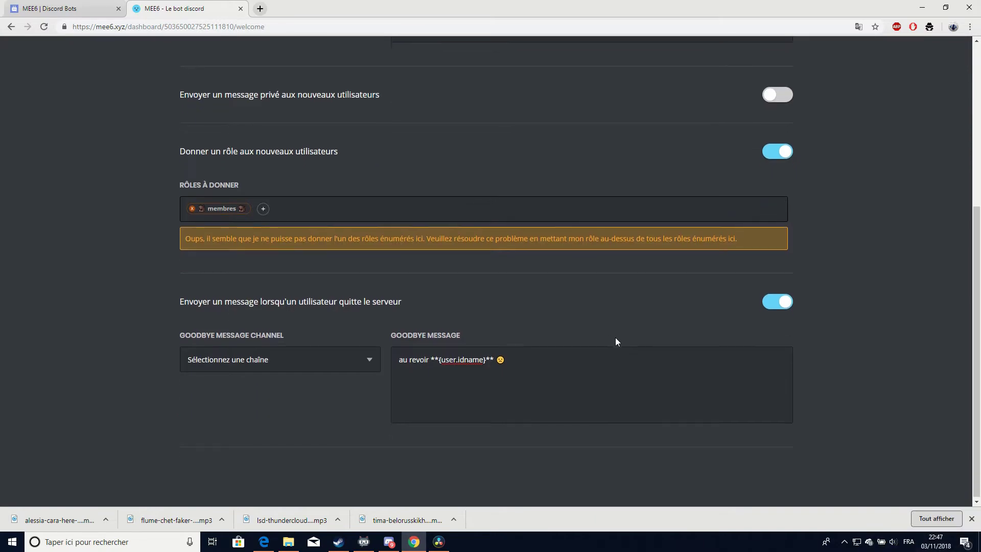
scroll(616, 338, up, 5)
click(407, 90)
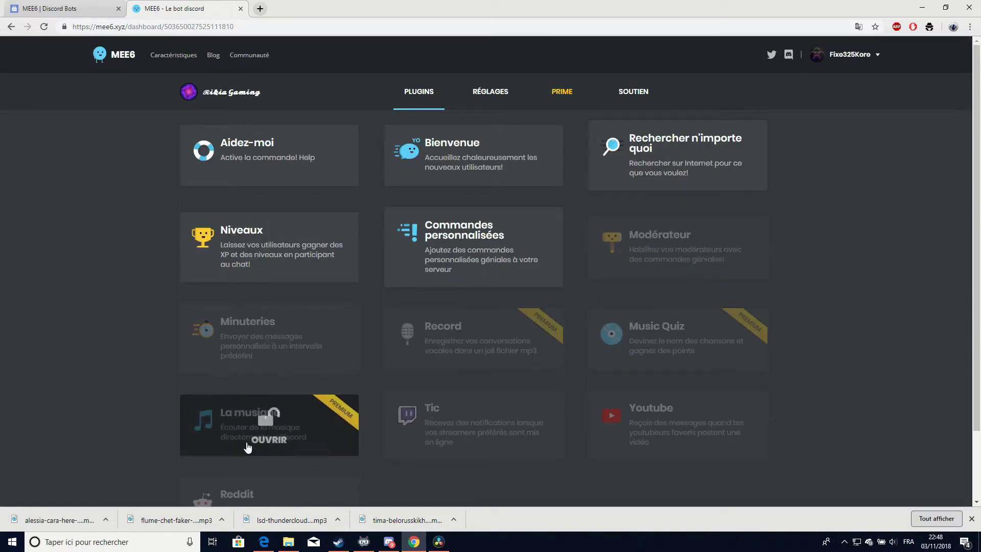
Switch to Discord and examine the bots' welcome messages in the bienvenue channels of the PingGame [BETA] and PingMultiGame servers
click(389, 541)
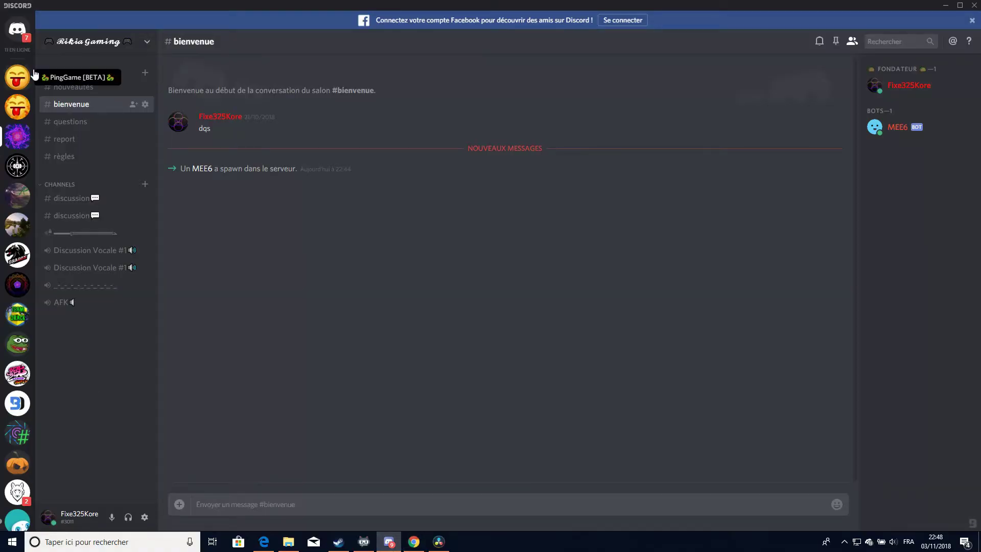
click(17, 77)
click(88, 88)
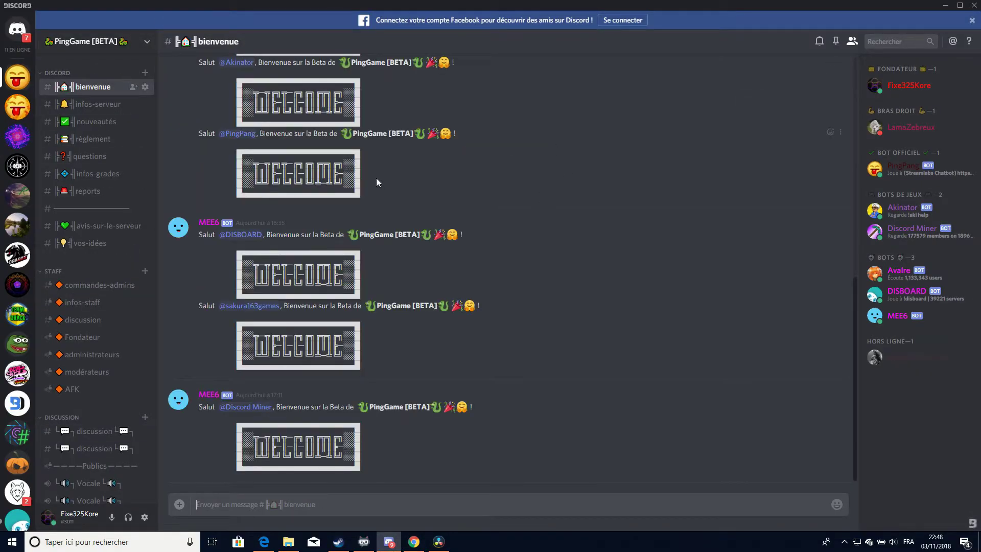
drag(369, 195, 334, 148)
click(195, 134)
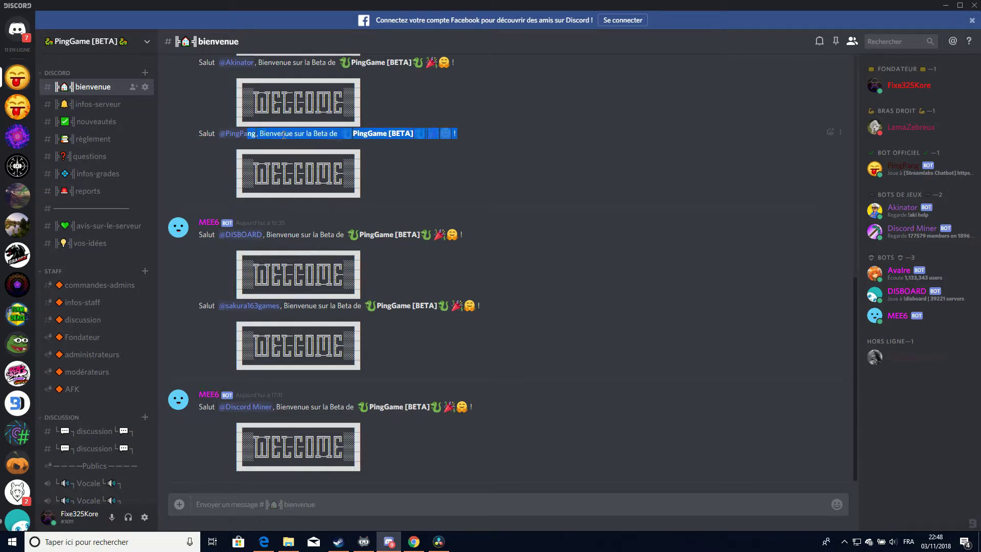
click(264, 133)
drag(262, 133, 437, 137)
click(340, 135)
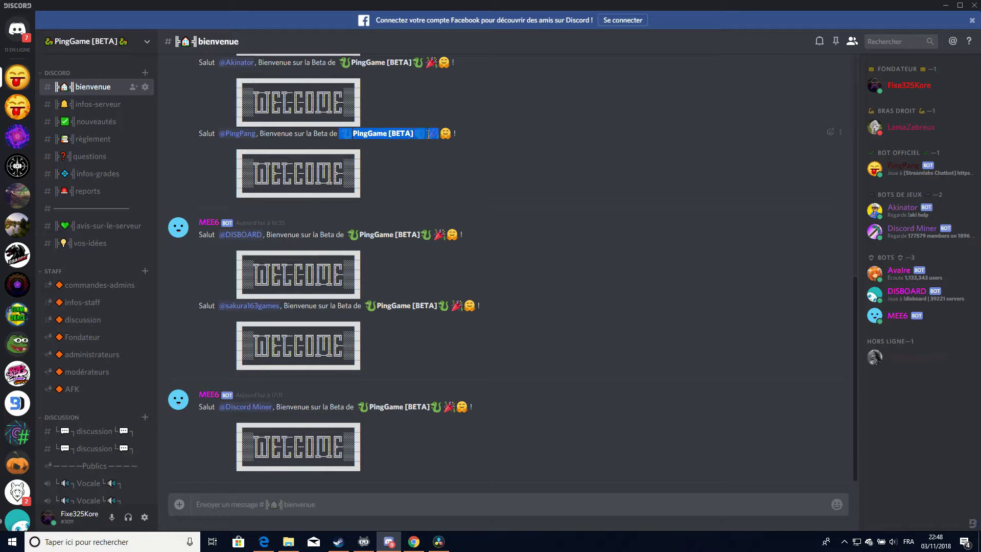
click(407, 149)
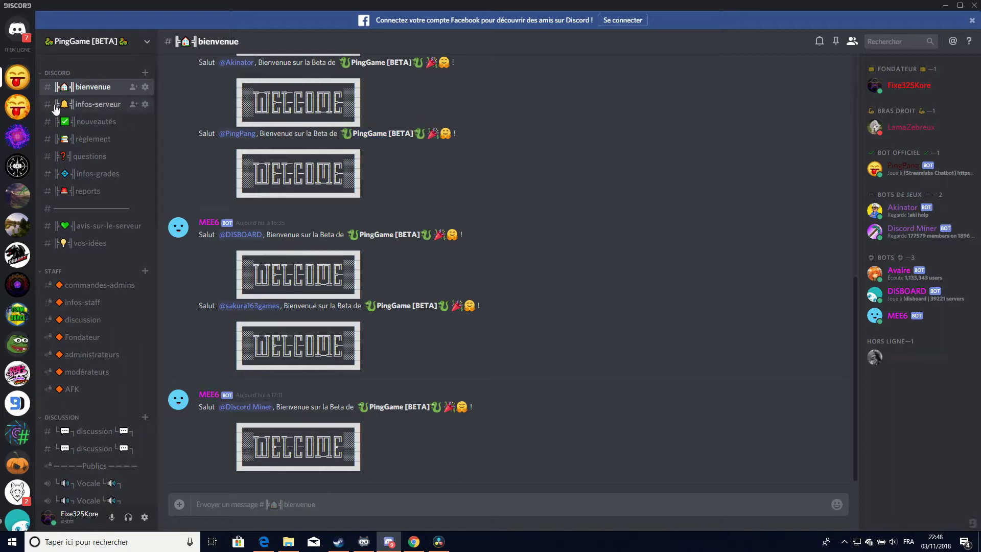
click(18, 106)
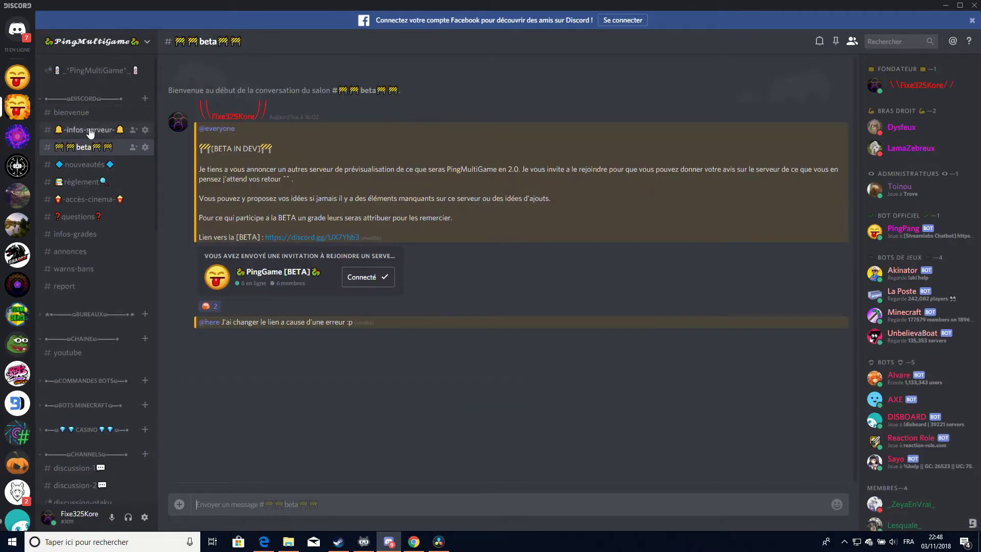
click(82, 113)
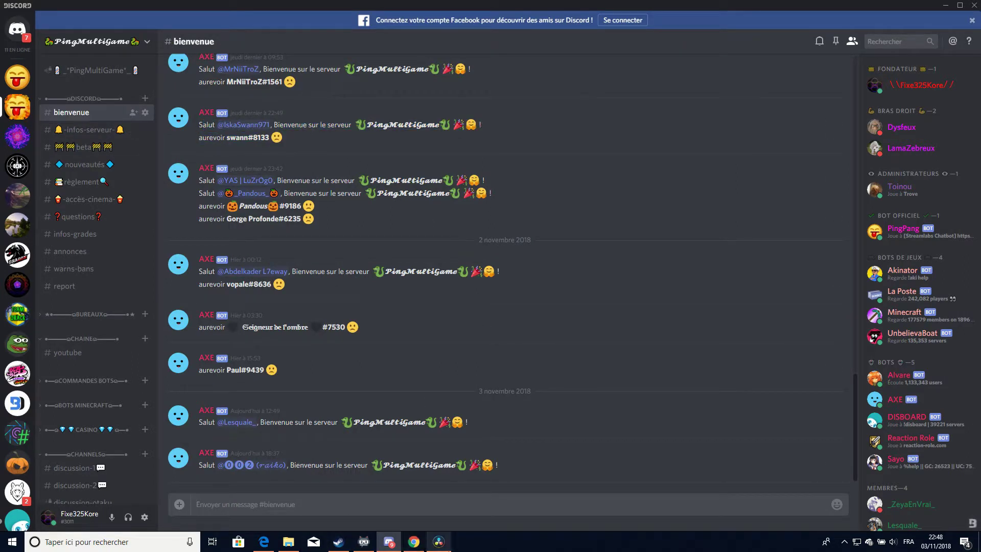
Switch to the MEE6 dashboard in Chrome, open the Niveaux plugin and check the channel options for the level-up announcement, keeping Chaîne Actuelle
click(414, 541)
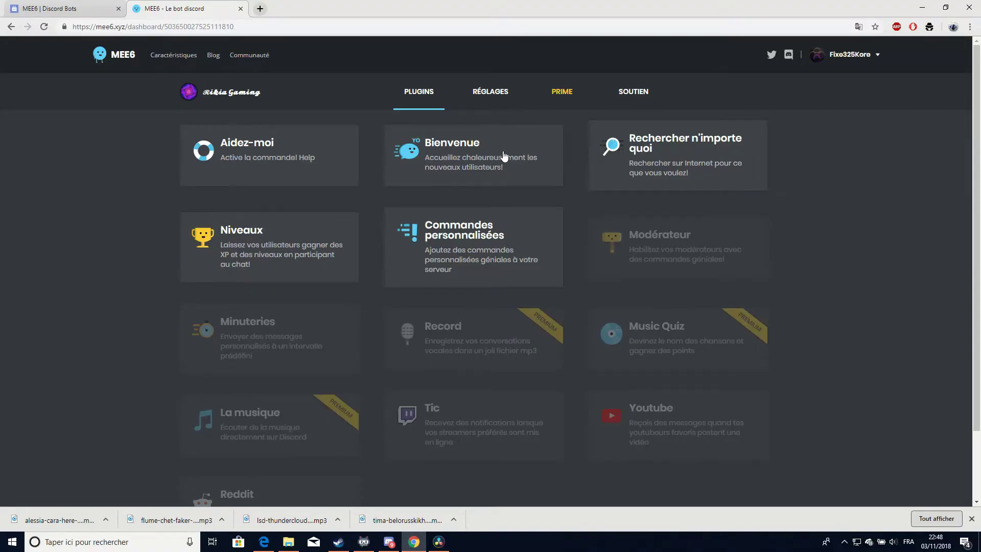
click(305, 247)
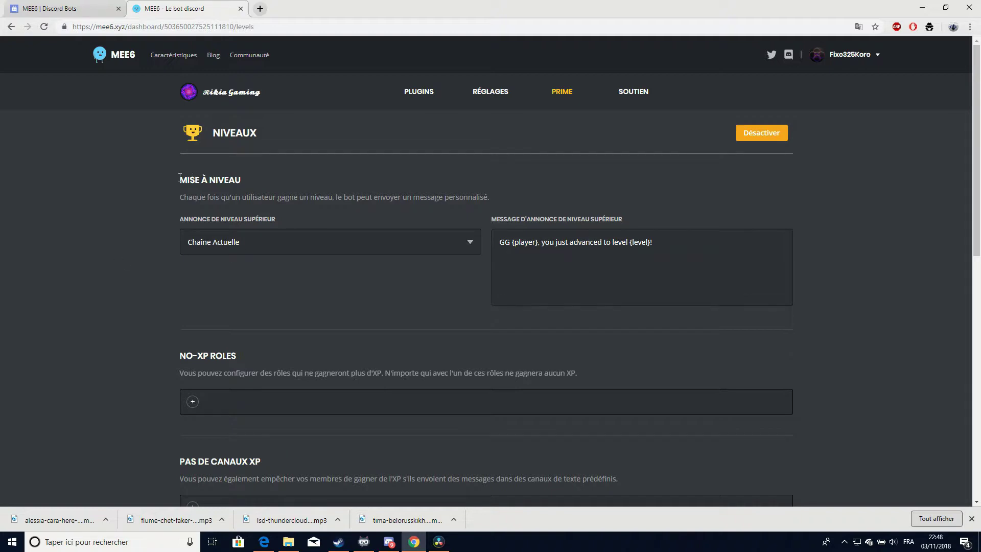
drag(180, 180, 473, 216)
click(473, 216)
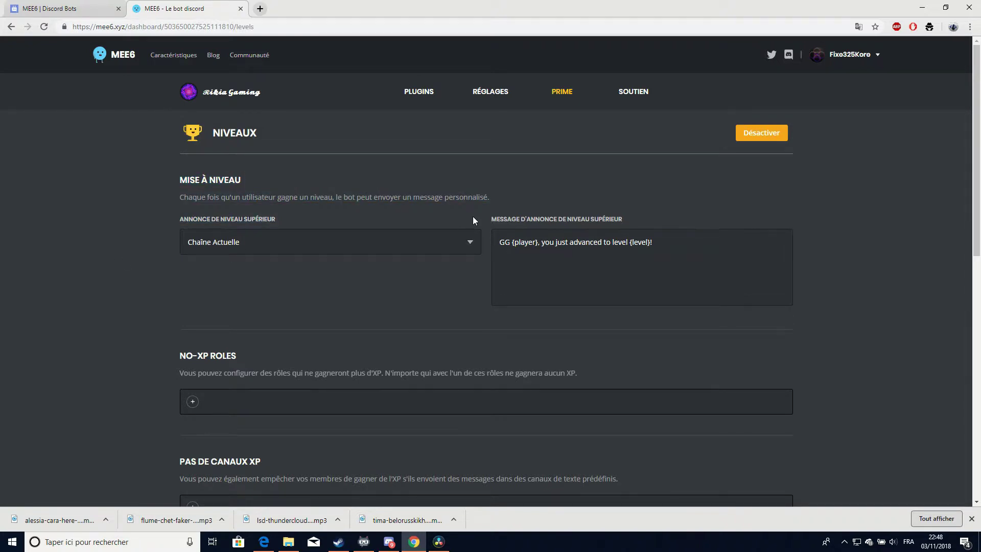
click(238, 243)
click(230, 292)
Rewrite the level-up announcement message as "WOW {player}, Tu est passer niveau {level}!"
drag(511, 241, 467, 266)
key(BackSpace)
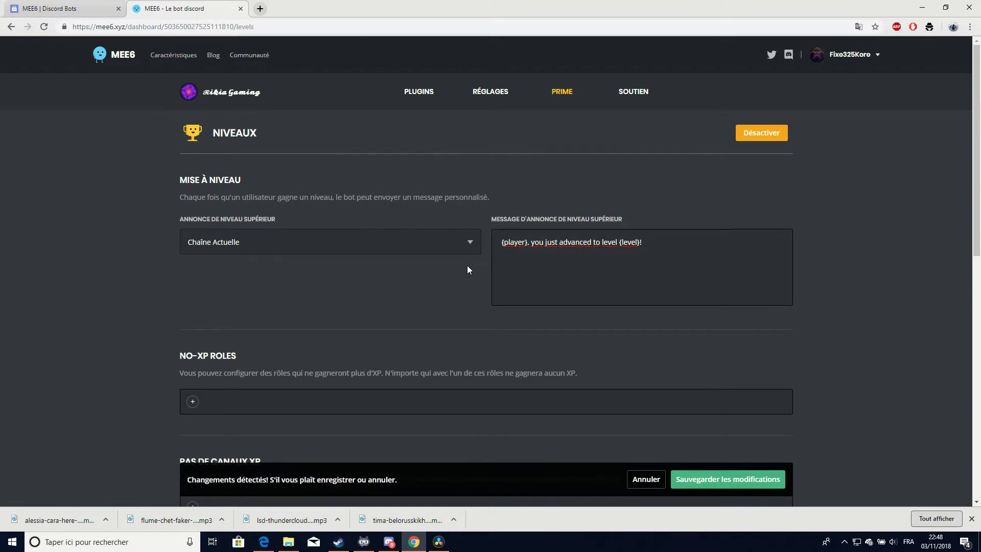
text(WOW)
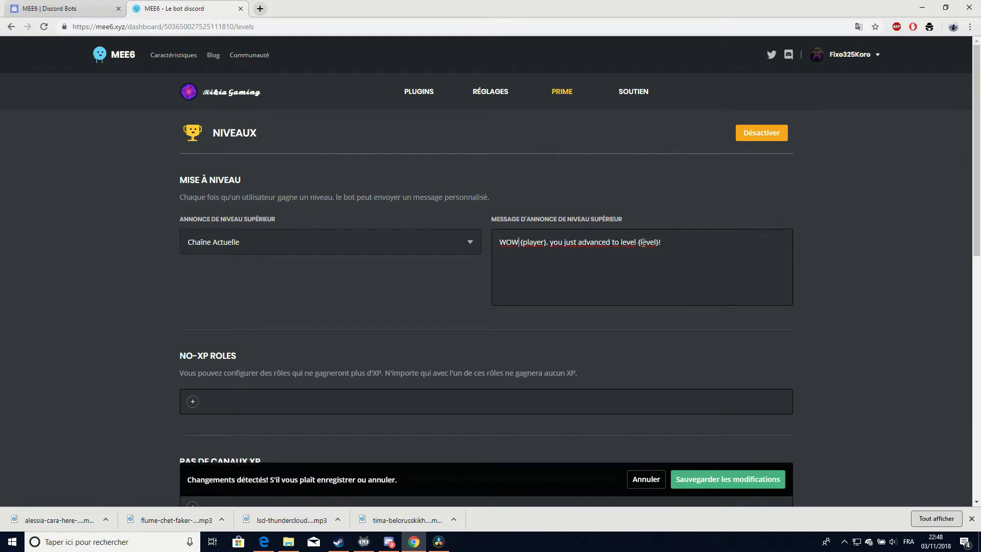
drag(637, 242, 551, 243)
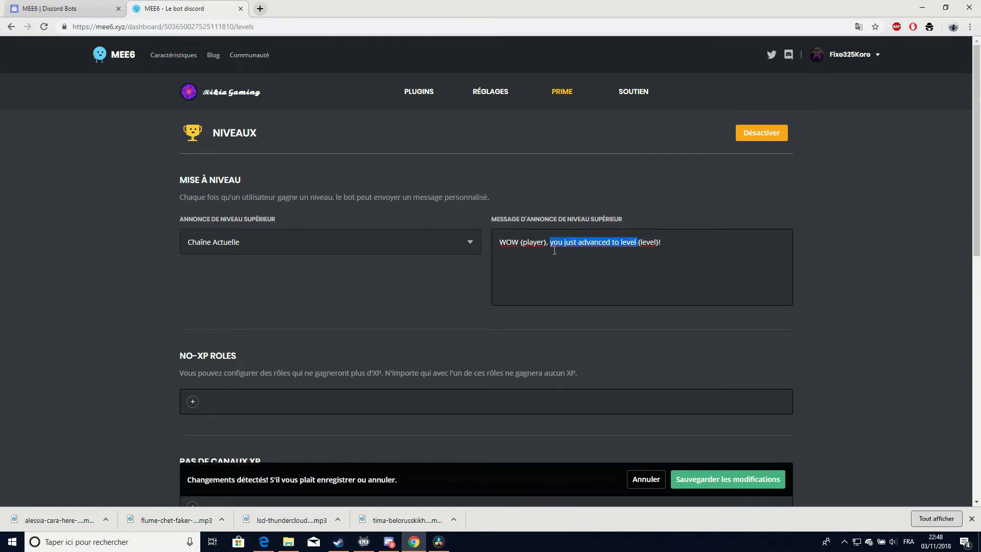
key(BackSpace)
text(Tu est pas)
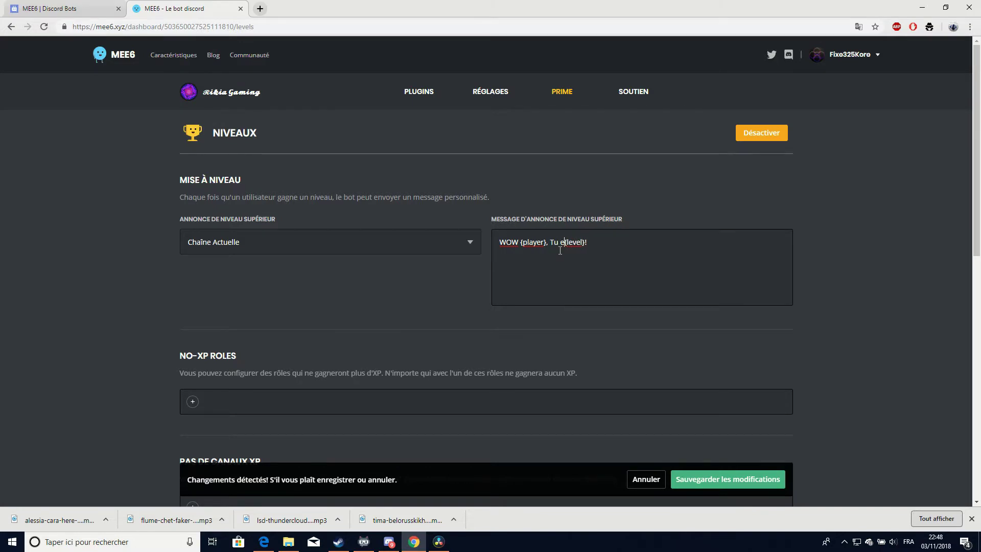
text(ser niveau)
drag(498, 242, 640, 241)
click(573, 246)
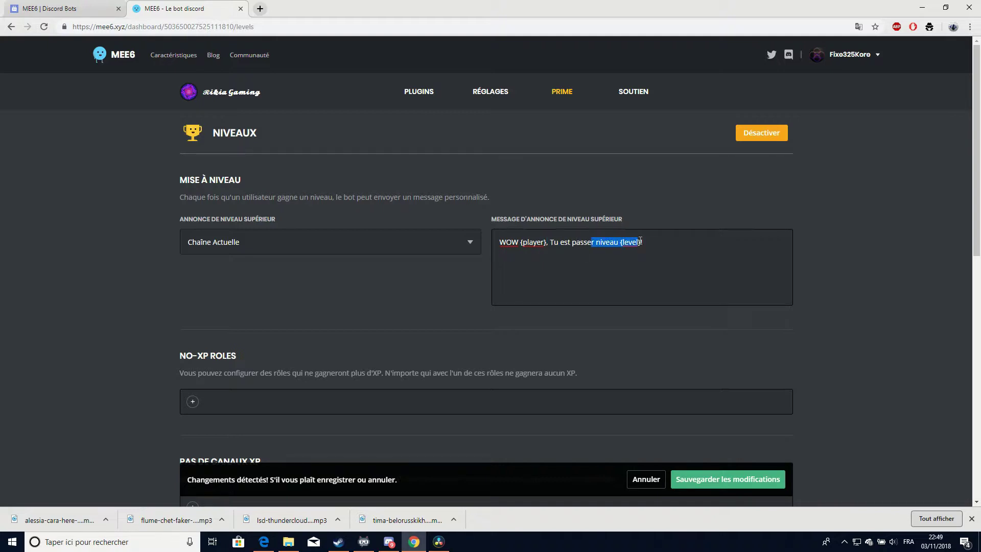
Insert "au" before "niveau" in the level-up announcement message
click(642, 241)
key(Left)
key(Left)
key(Left)
key(Left)
key(Left)
key(Left)
key(Left)
key(Left)
key(Left)
key(Left)
key(Left)
key(Left)
key(Left)
key(Left)
key(Left)
text(au)
drag(628, 241, 648, 241)
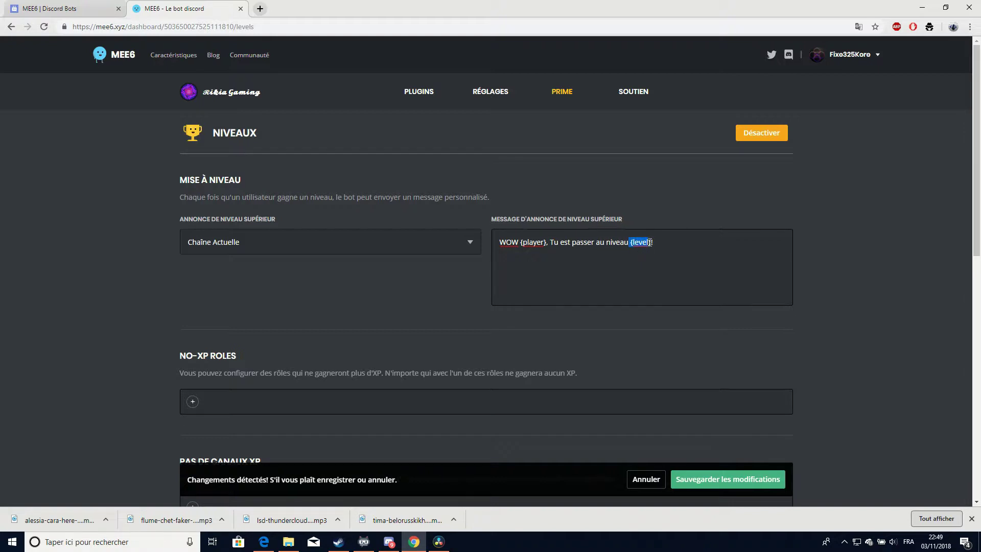
click(632, 270)
Examine the No-XP Roles, Pas de canaux XP and role reward configuration sections of the Niveaux plugin
scroll(494, 285, down, 1)
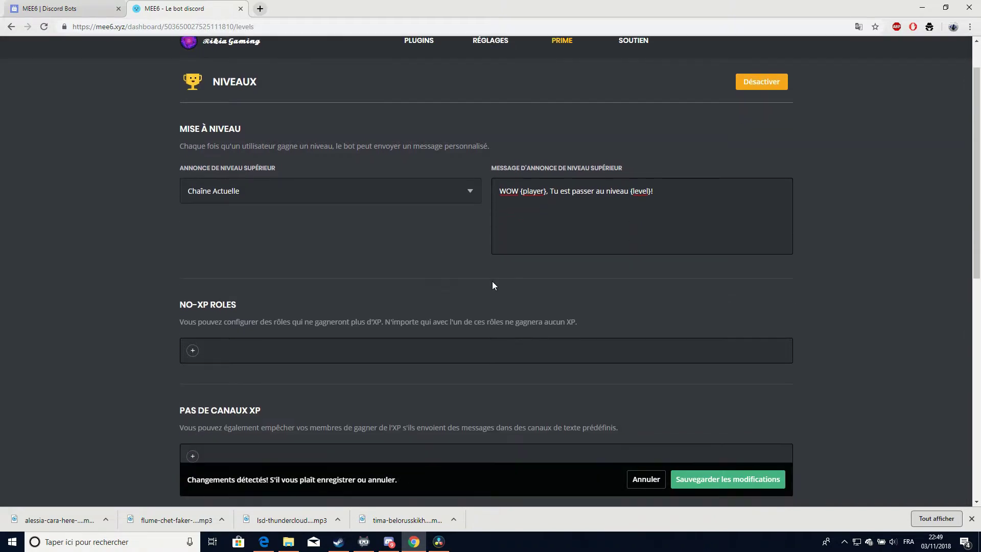
scroll(213, 224, down, 2)
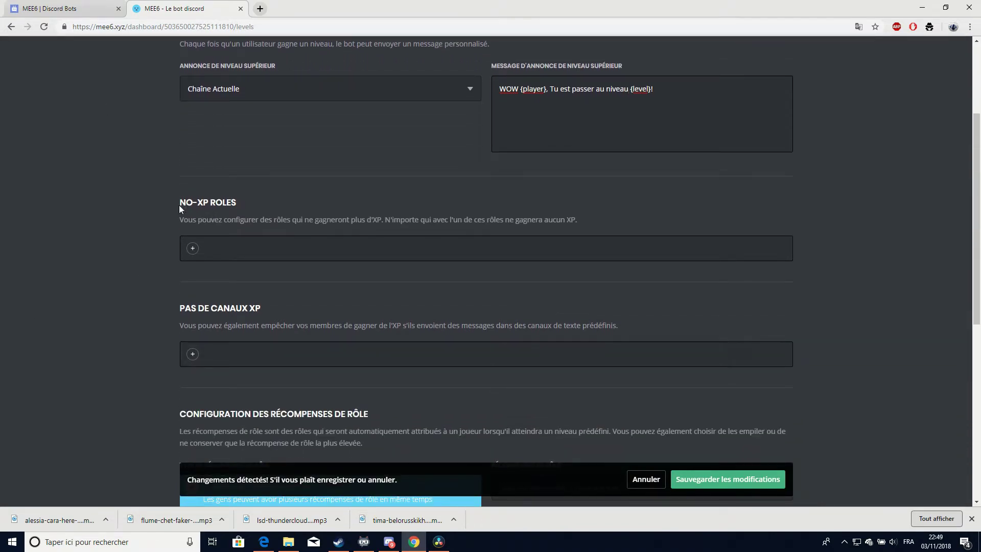
drag(179, 204, 245, 201)
click(246, 200)
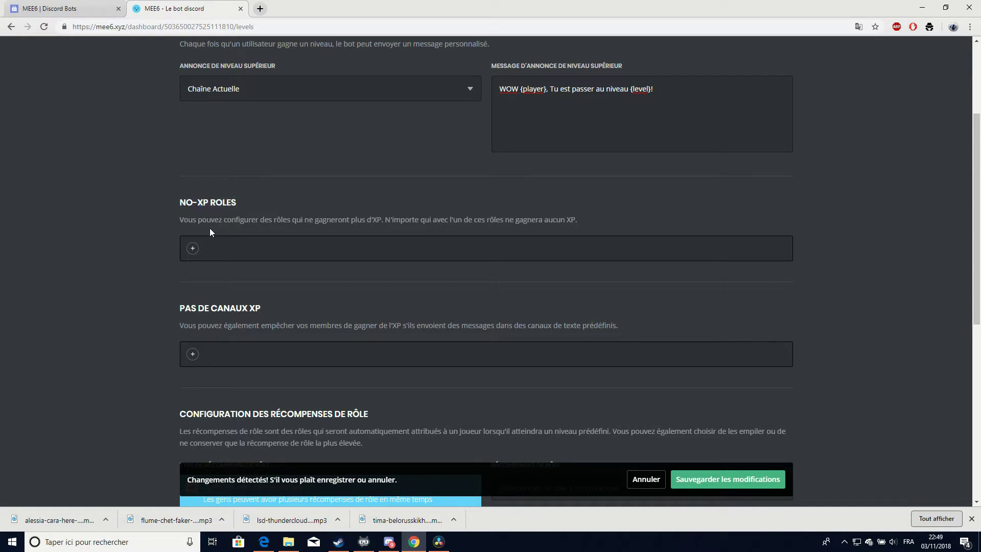
scroll(226, 256, down, 2)
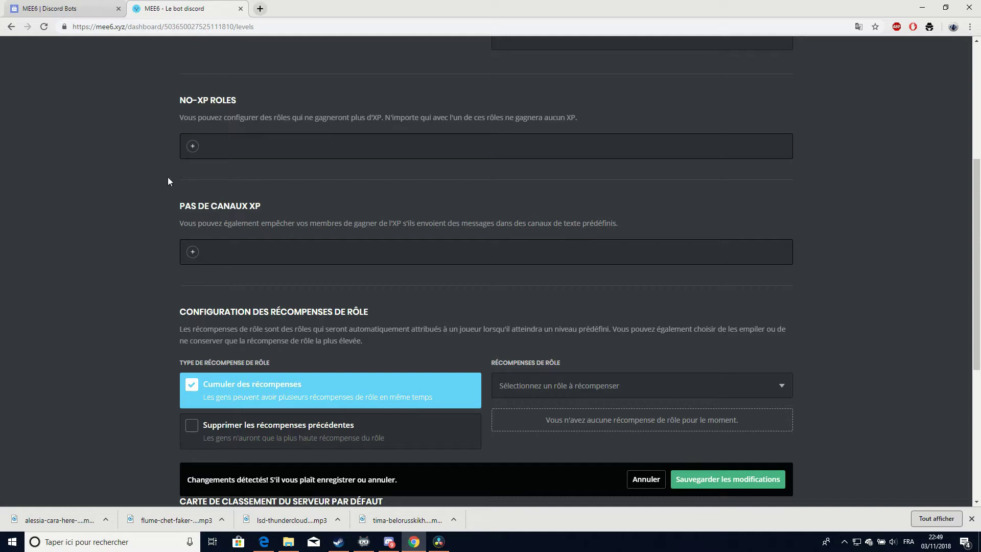
scroll(377, 343, down, 2)
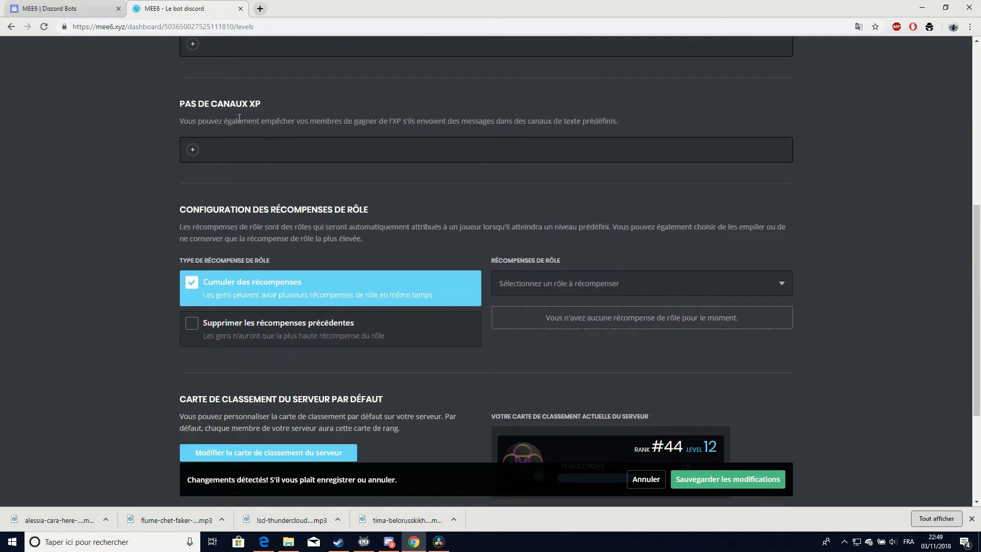
scroll(213, 148, up, 2)
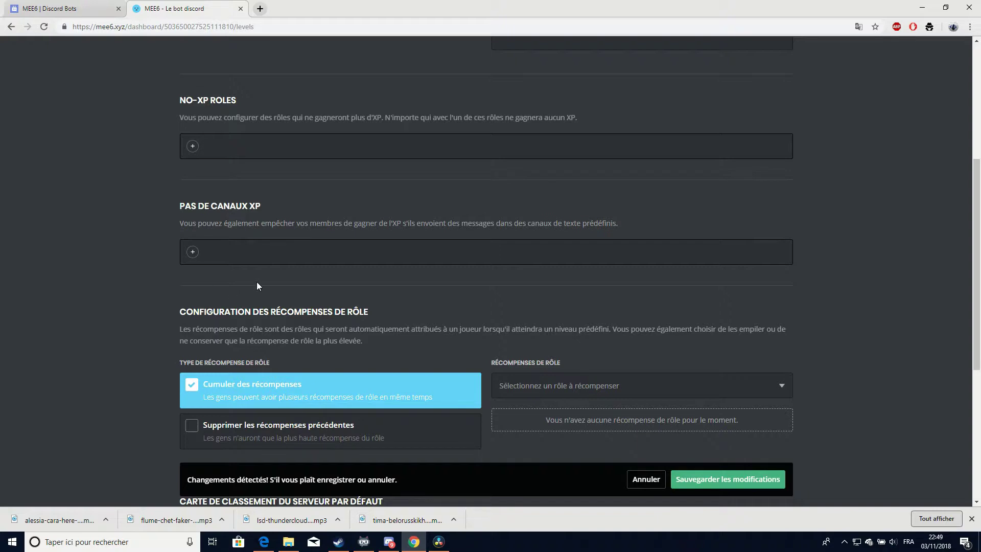
scroll(630, 378, down, 2)
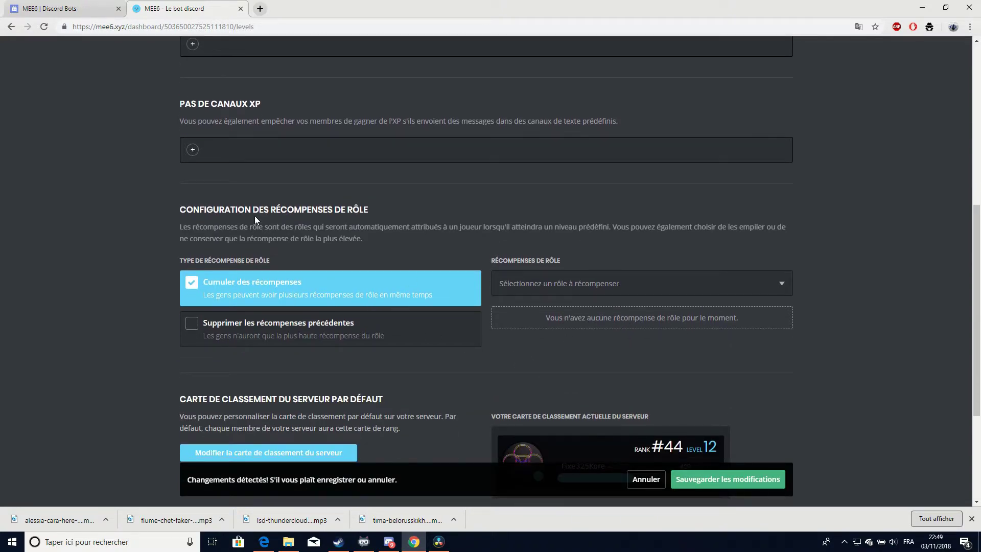
Add the Bots role as a role reward
click(550, 293)
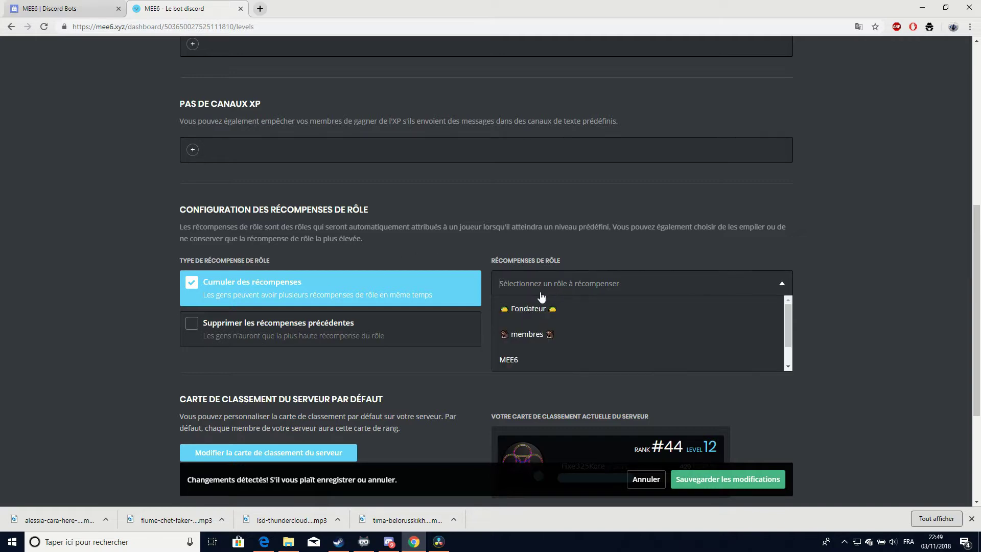
scroll(582, 317, down, 2)
scroll(582, 315, up, 1)
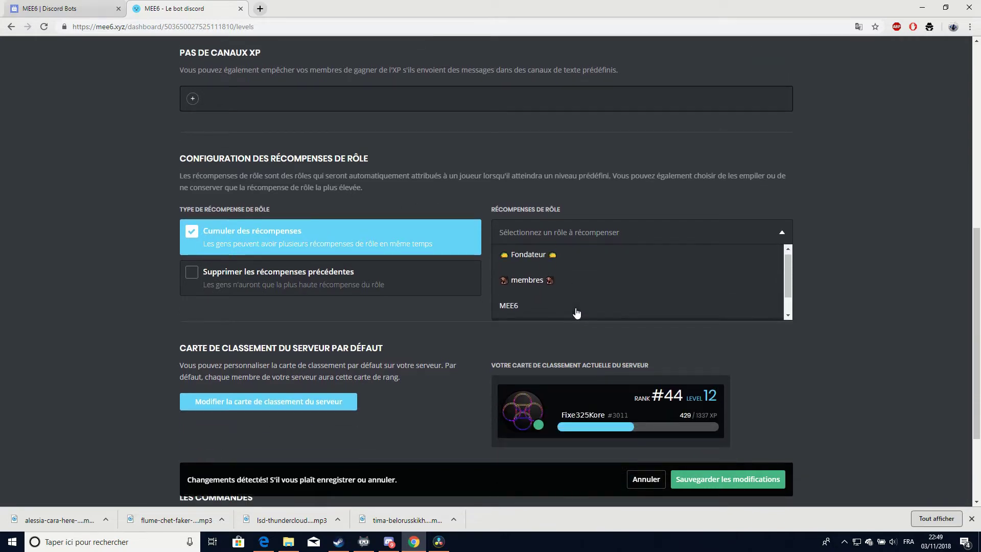
scroll(575, 310, down, 1)
click(554, 311)
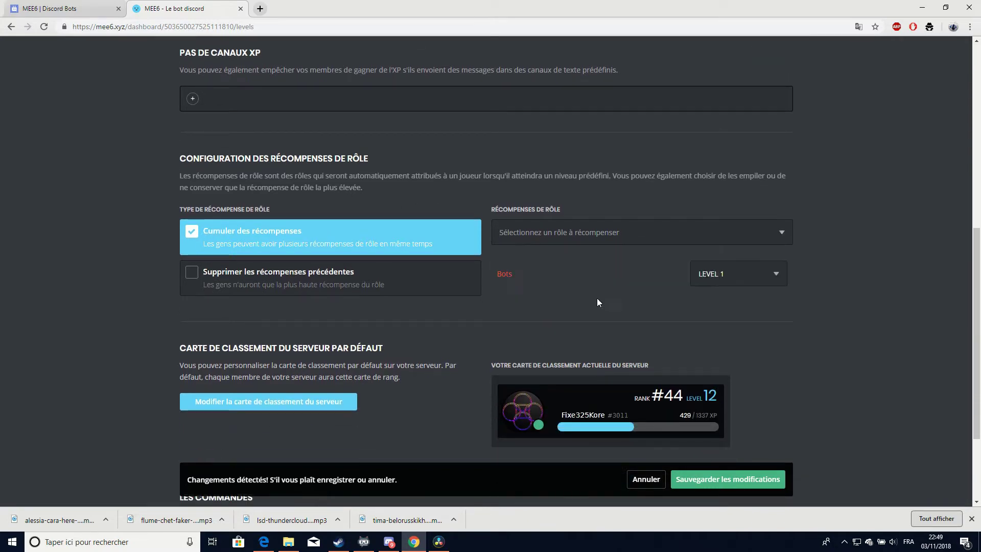
Review the range of levels available for the Bots role reward and set it to Niveau 2
click(769, 276)
drag(786, 305, 785, 368)
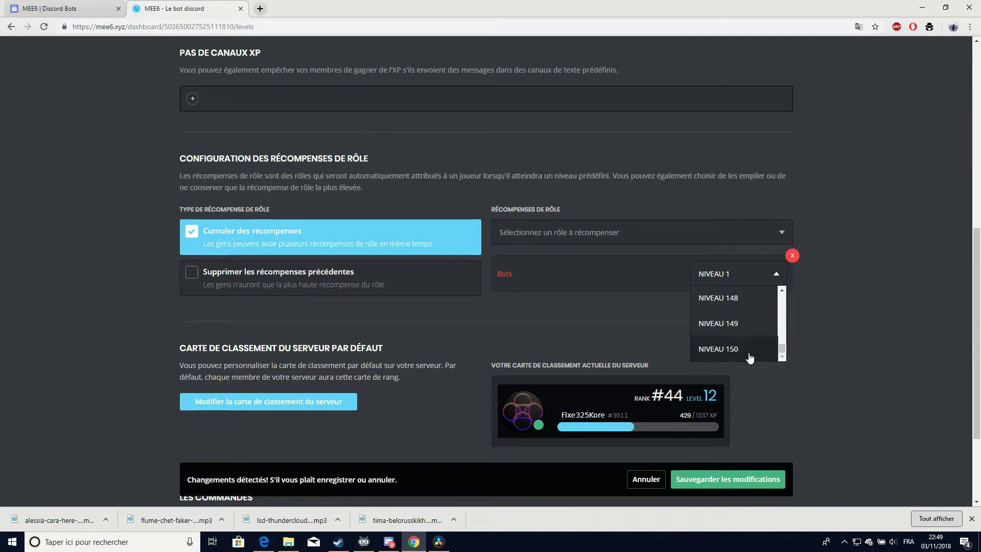
drag(781, 350, 780, 299)
click(735, 325)
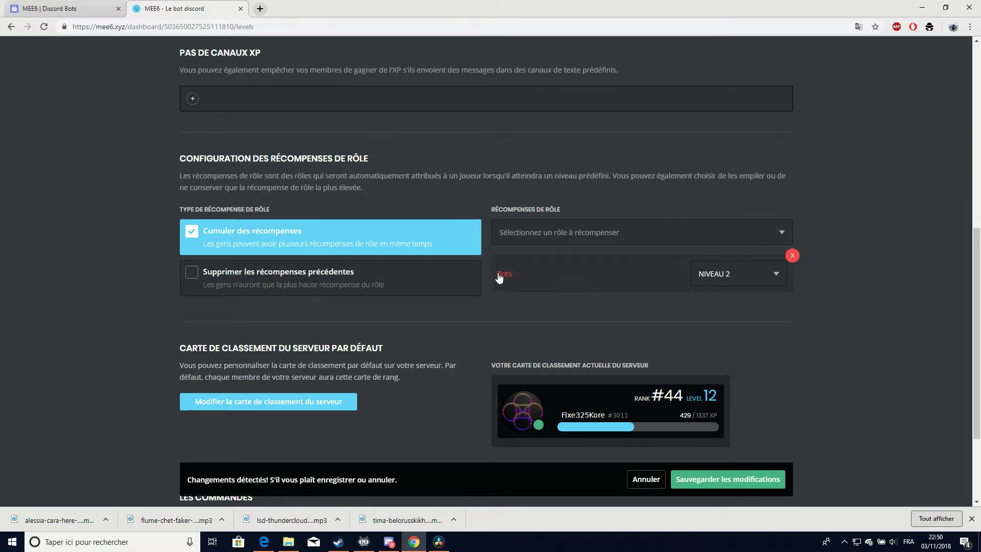
drag(177, 211, 271, 211)
click(170, 212)
click(736, 276)
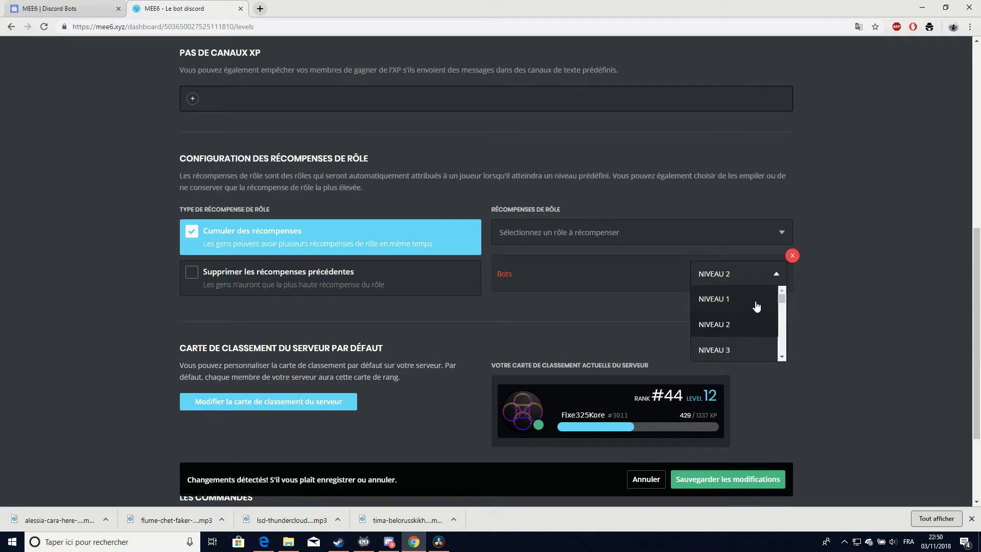
click(755, 305)
Add the membres and Fondateur roles as further role rewards
click(723, 238)
click(556, 283)
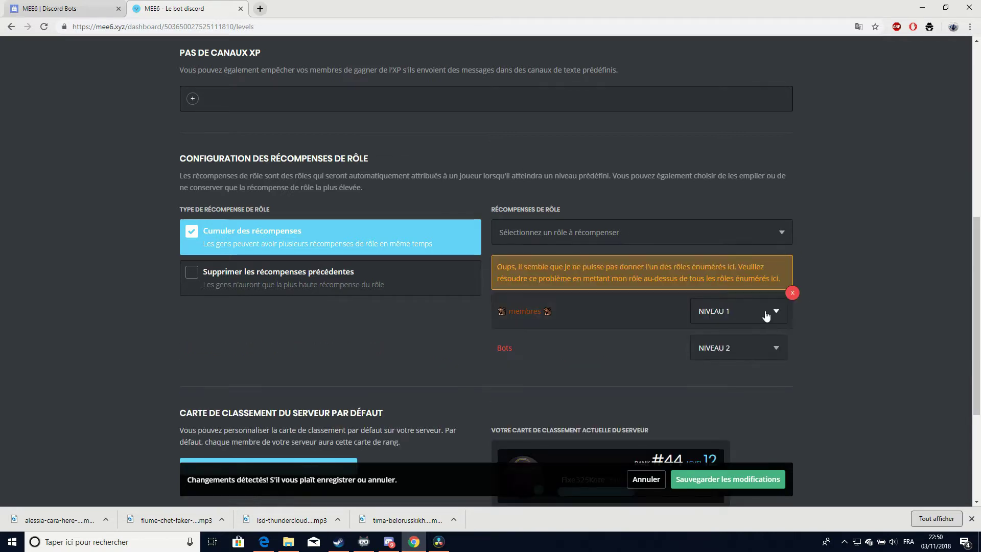
click(629, 239)
click(563, 257)
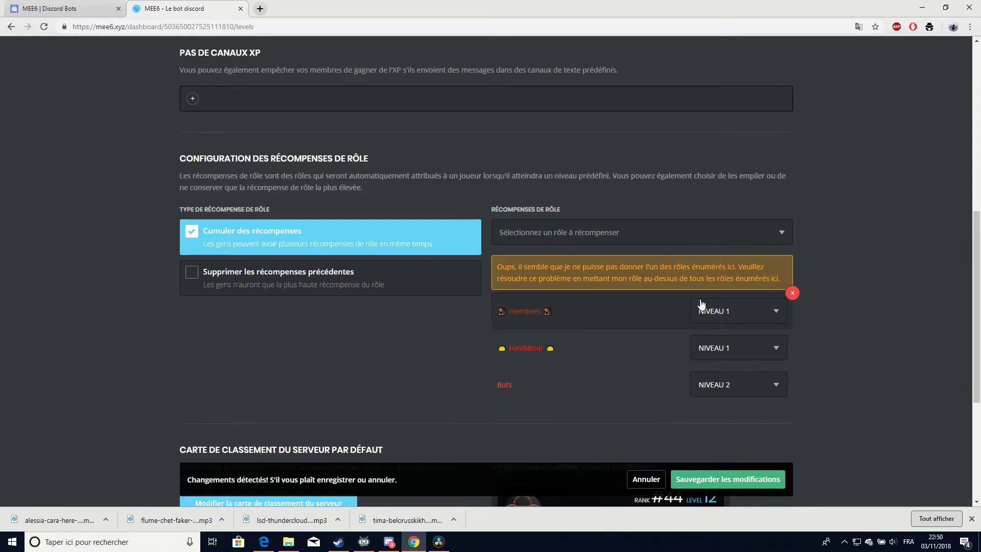
Remove the membres role reward and set the Fondateur reward's level to Niveau 3
click(791, 295)
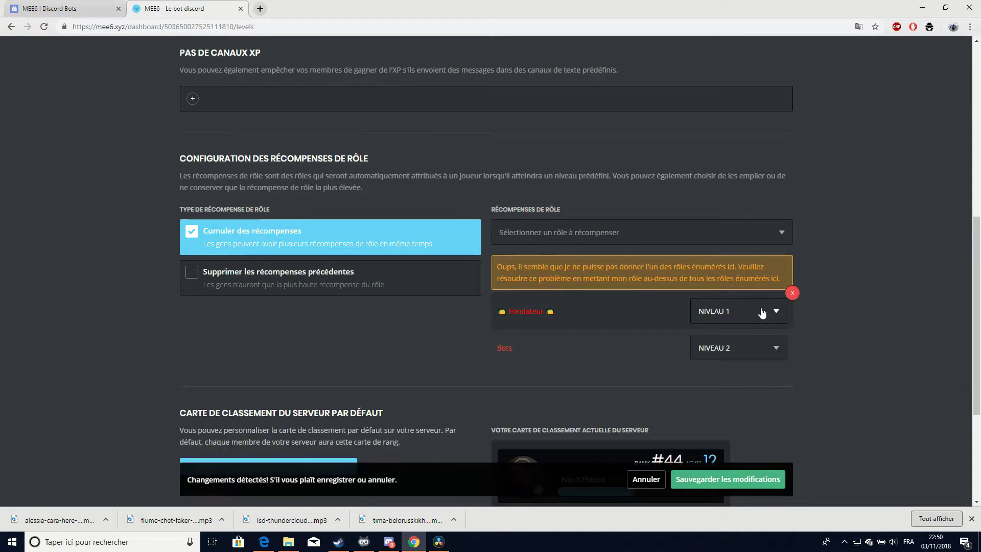
click(774, 311)
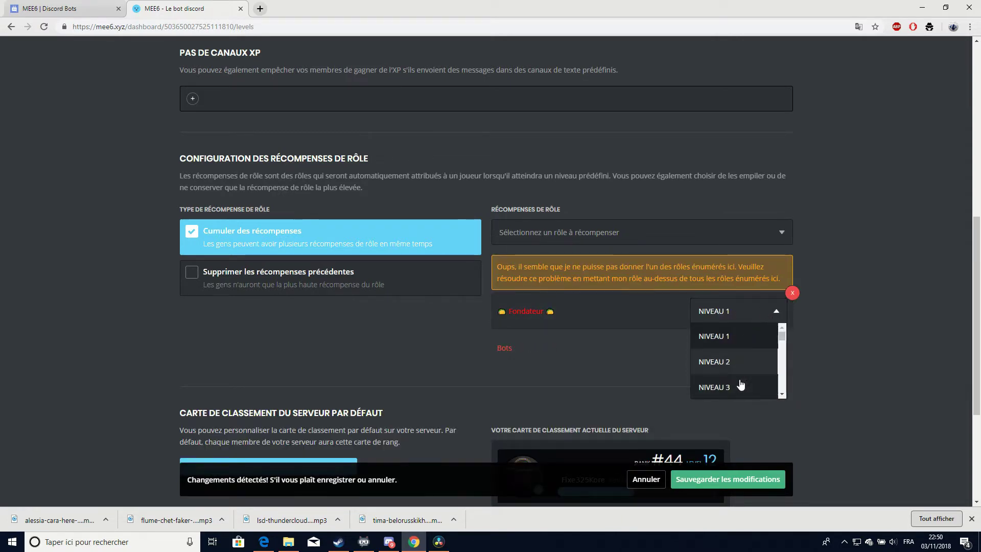
click(726, 387)
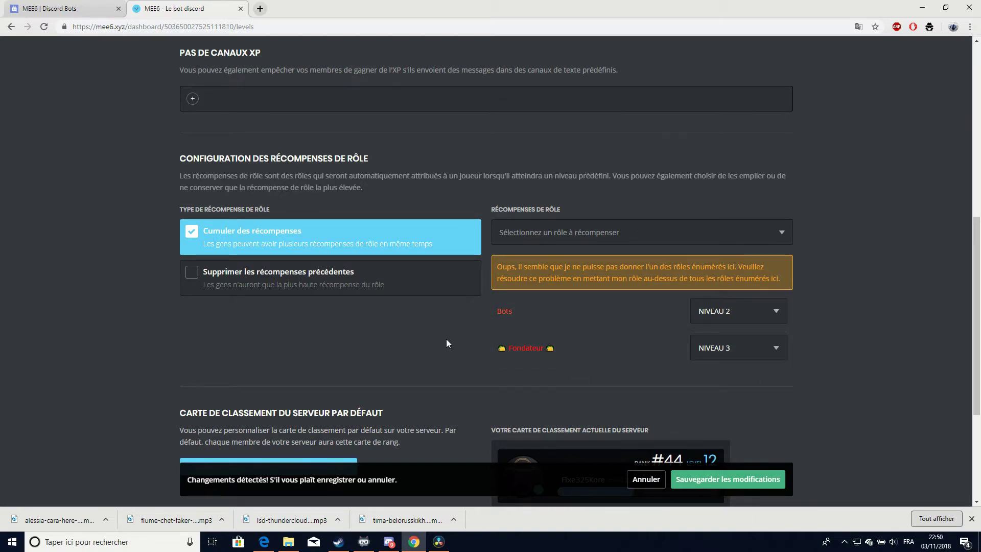
Try the Supprimer les récompenses précédentes reward type and return to Cumuler des récompenses
scroll(446, 338, down, 3)
scroll(394, 153, up, 4)
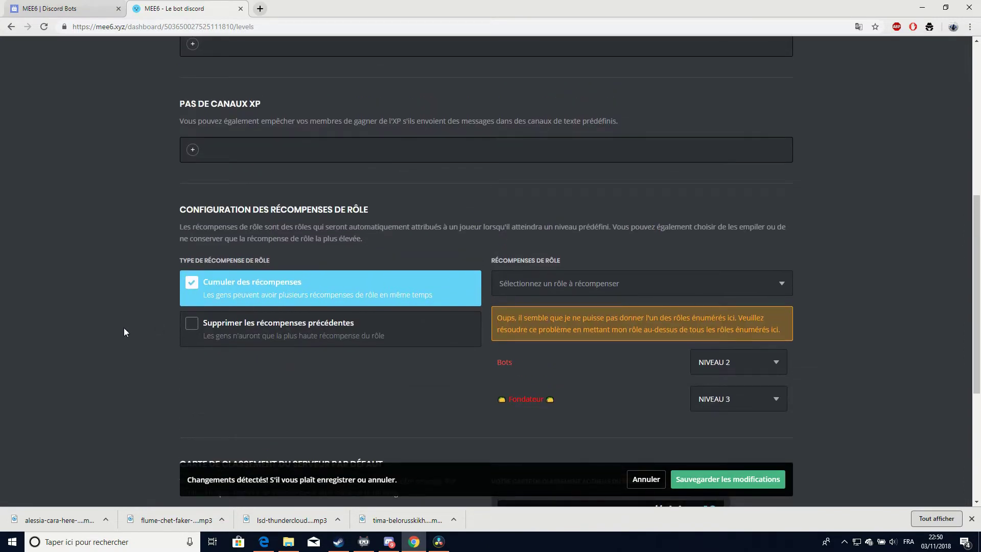
scroll(328, 322, down, 5)
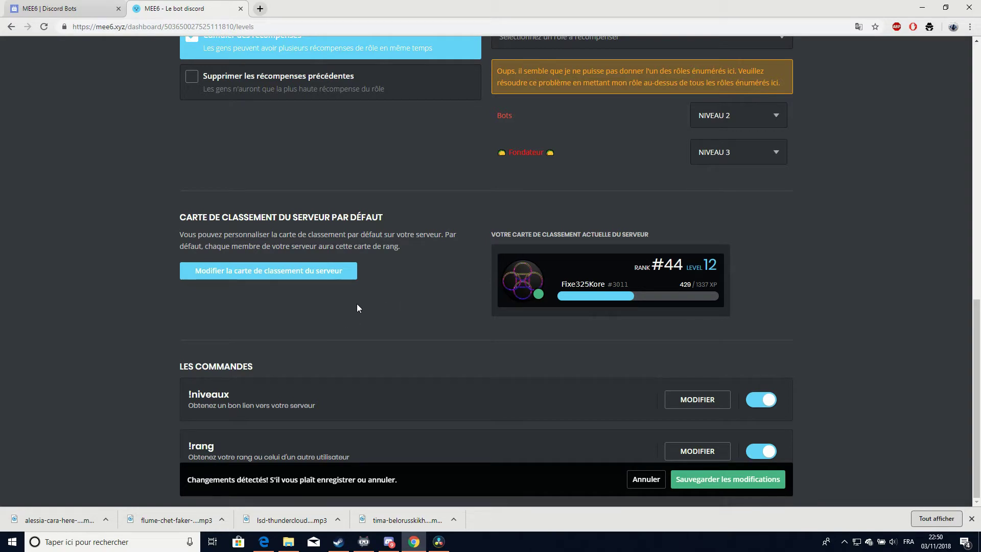
scroll(417, 311, up, 3)
click(218, 244)
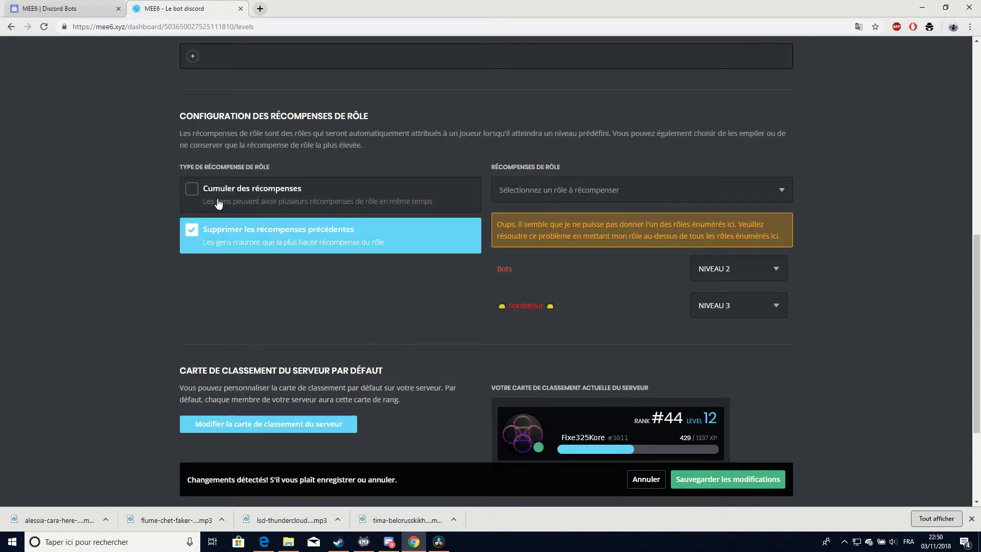
click(219, 203)
Review the server's default rank card section and open the rank card for editing
scroll(284, 335, down, 2)
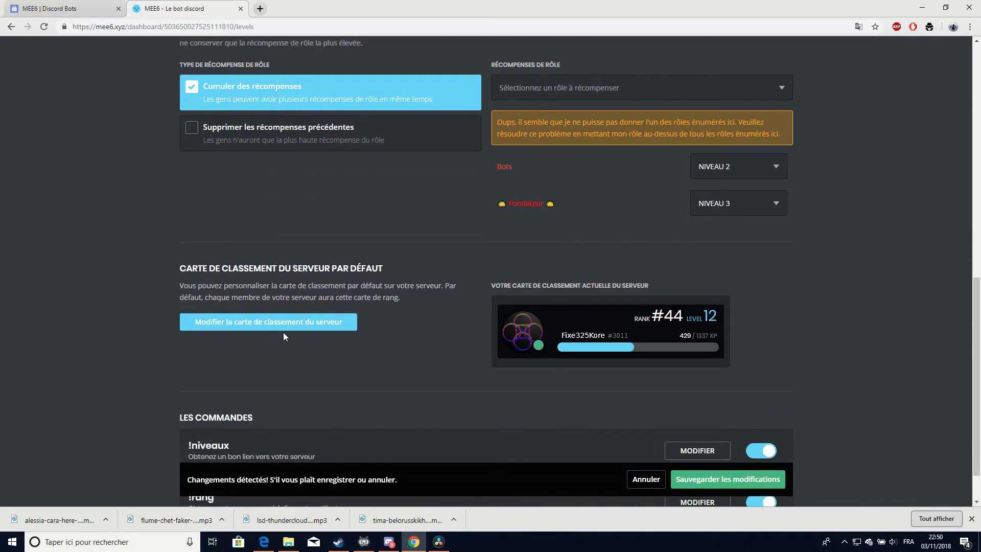
scroll(278, 334, down, 1)
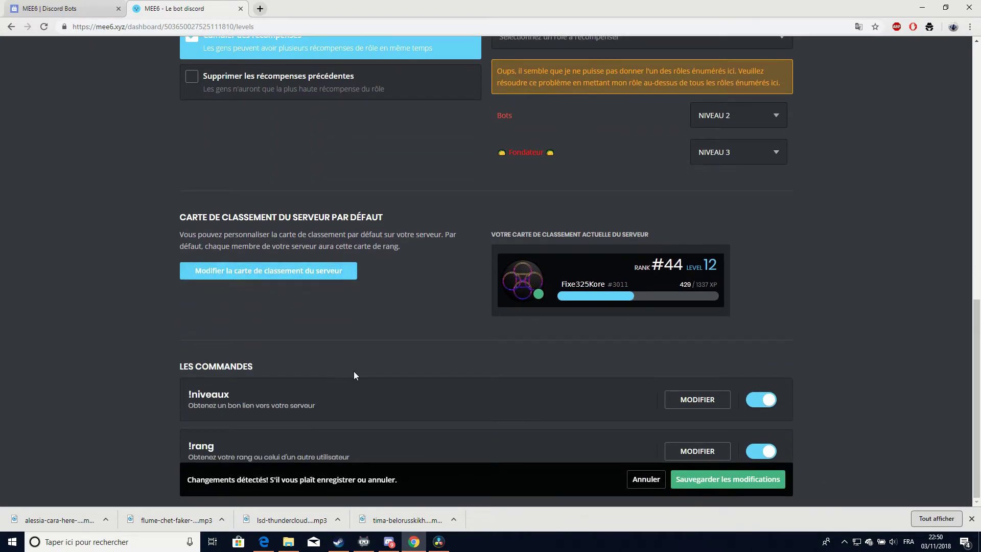
drag(175, 217, 413, 231)
click(423, 250)
drag(496, 234, 661, 270)
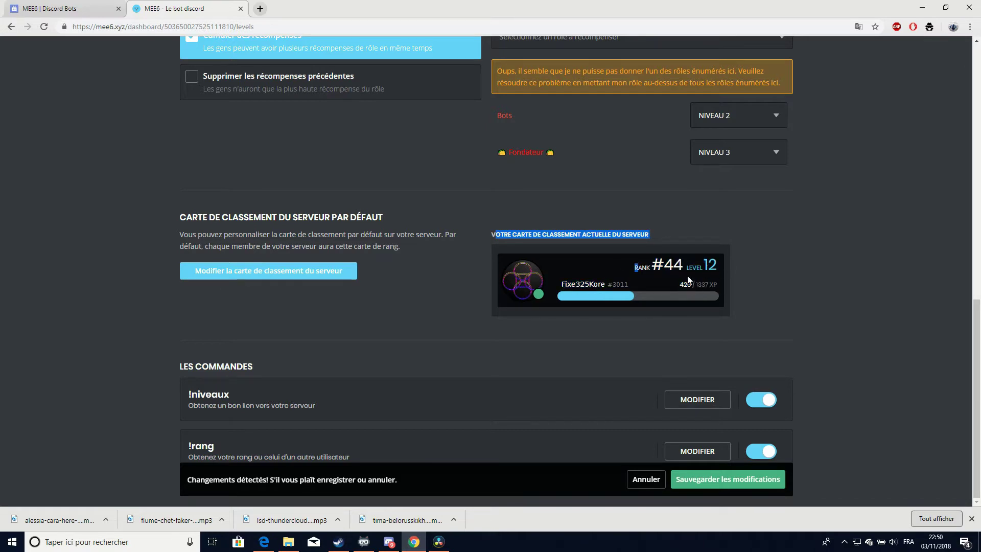
click(614, 265)
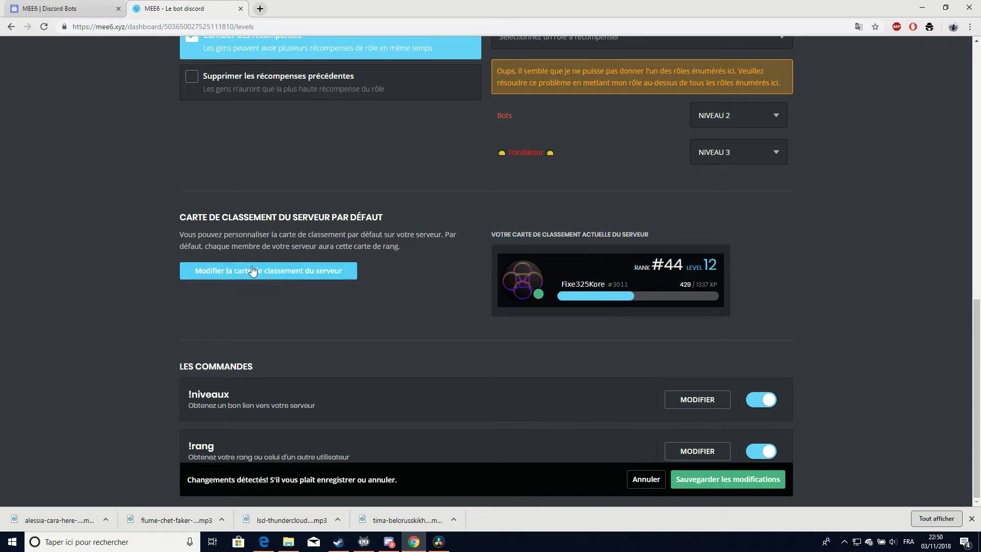
click(252, 270)
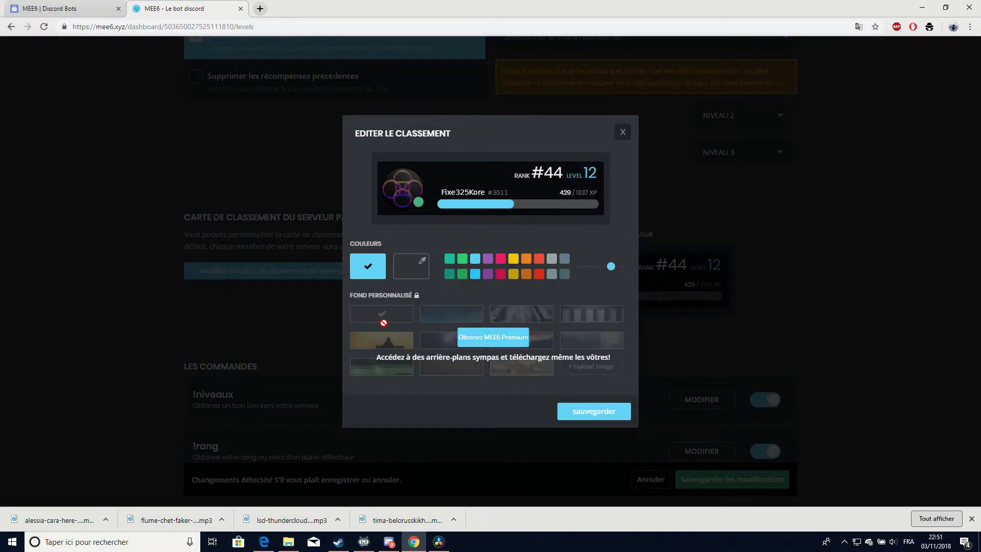
Try purple and dark yellow for the rank card, raise the slider beside the swatches to its maximum, and choose bright yellow
click(388, 341)
click(479, 274)
click(487, 274)
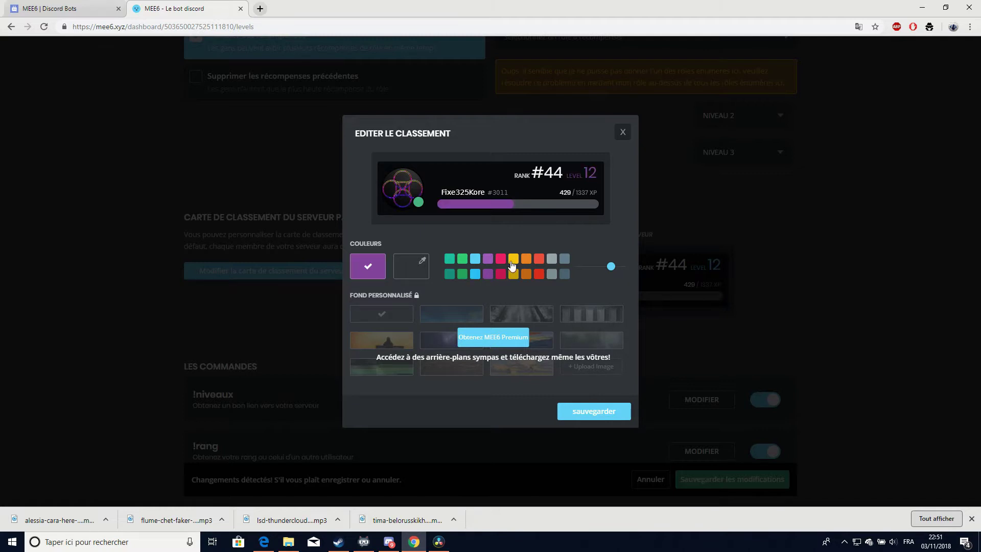
click(514, 274)
click(515, 274)
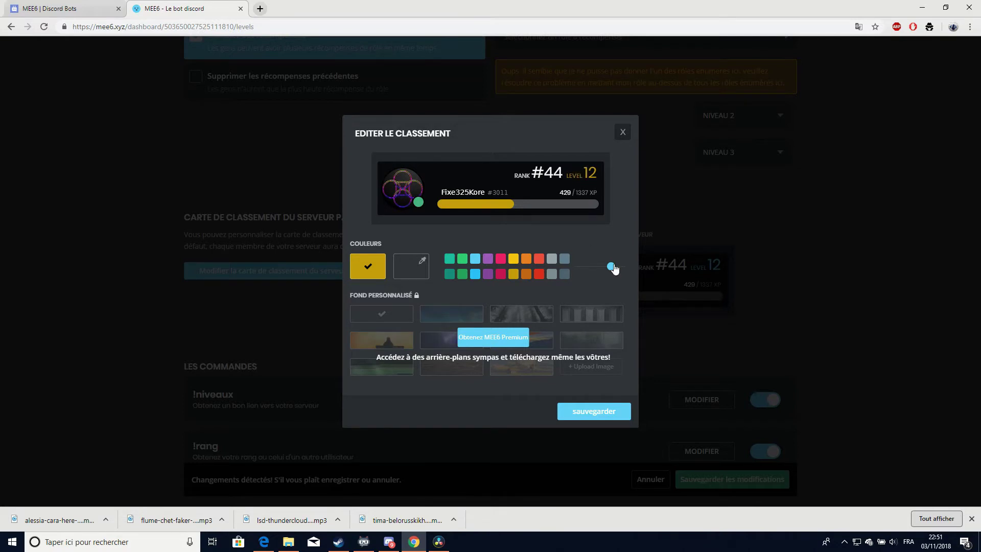
drag(623, 266, 650, 276)
click(512, 260)
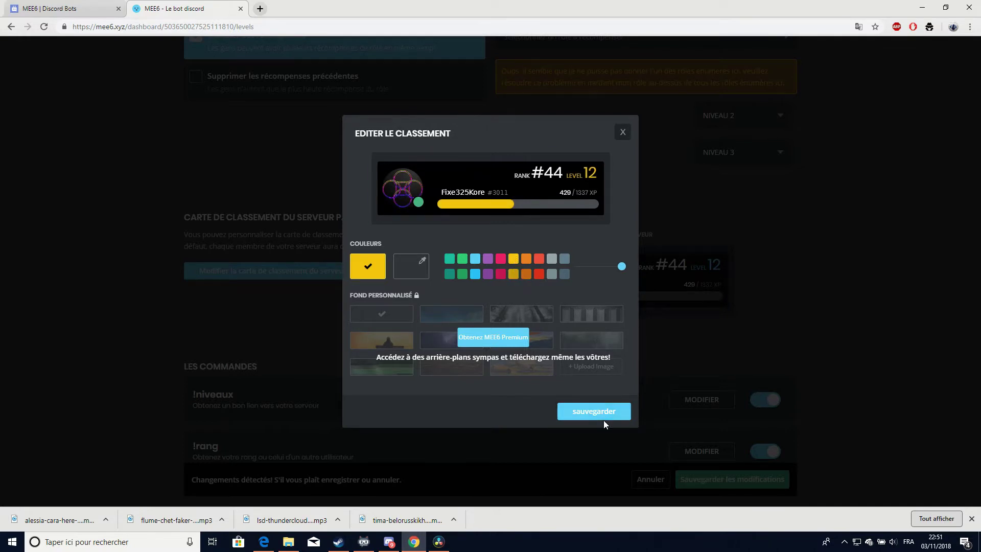
Save the rank card and switch the page from the French translation back to the original English
click(579, 414)
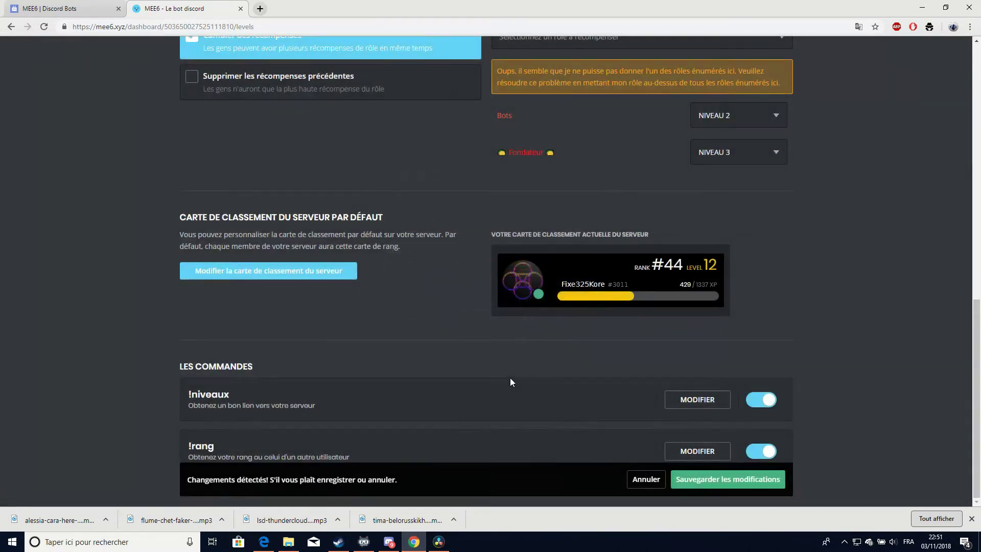
right_click(201, 390)
click(230, 472)
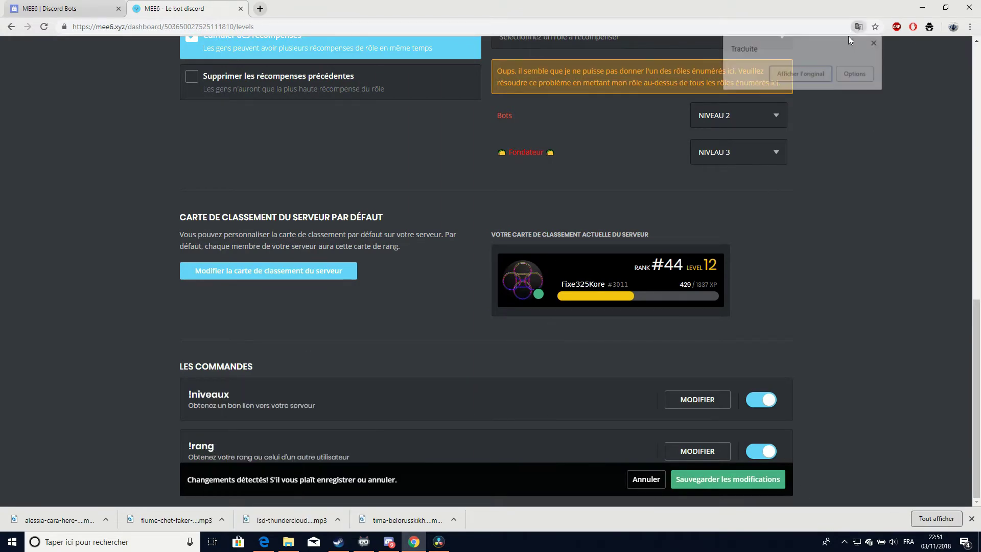
click(811, 76)
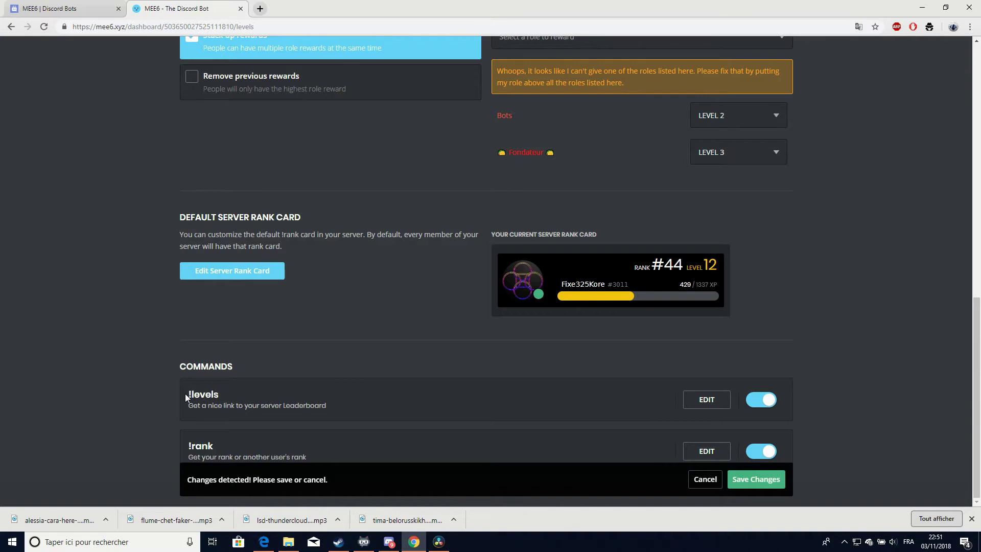
Review the !levels and !rank entries in the commands section and save the Levels plugin changes
drag(181, 368, 244, 373)
click(244, 374)
drag(189, 394, 231, 396)
click(228, 400)
drag(188, 395, 243, 395)
click(240, 395)
drag(187, 444, 206, 447)
click(752, 478)
Open the Custom Commands plugin from the plugin list and add a new command named !youtube
scroll(766, 316, up, 10)
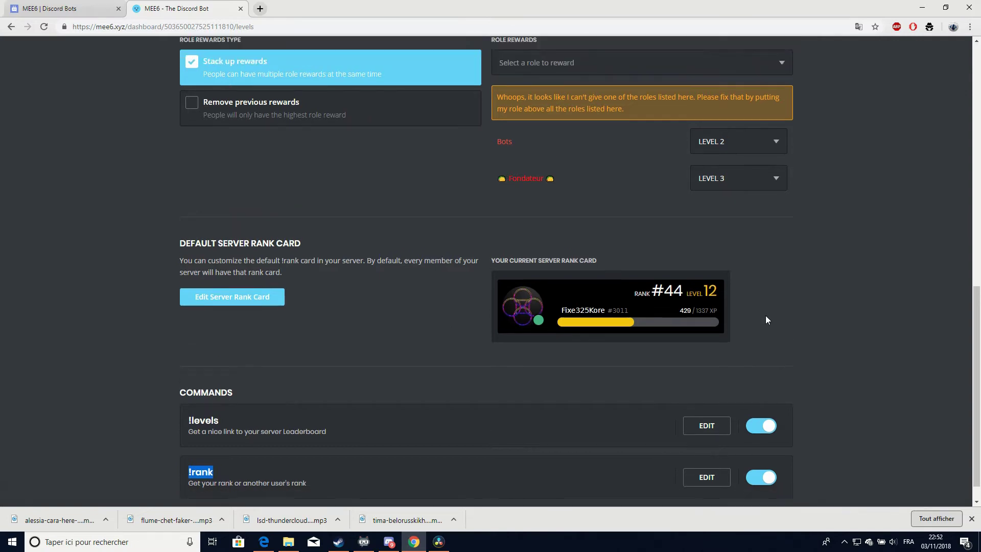
click(431, 92)
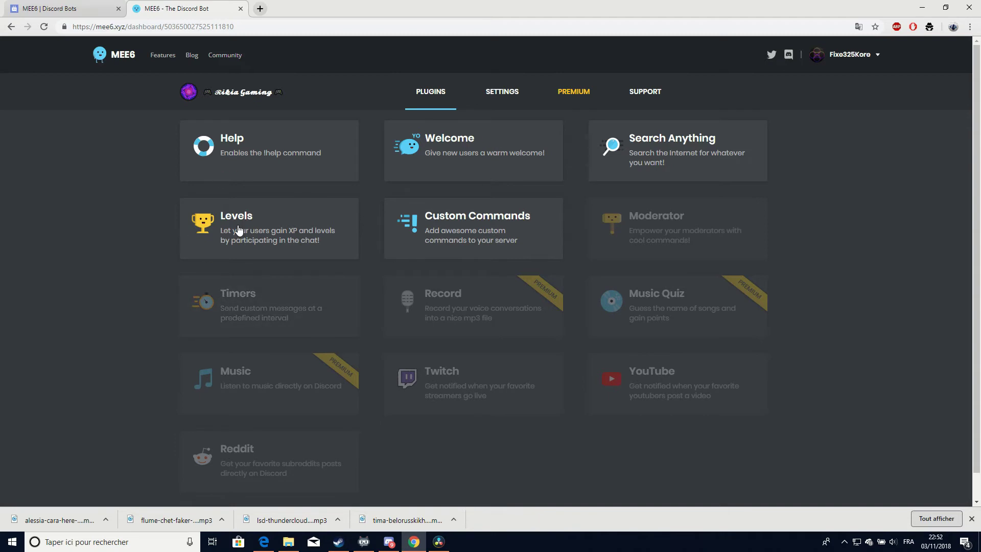
click(438, 237)
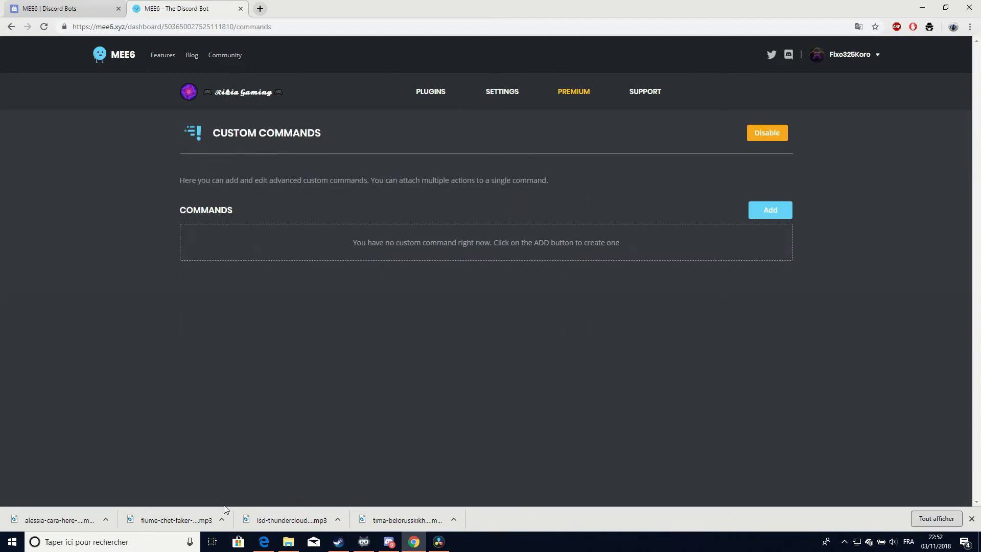
click(766, 215)
click(416, 135)
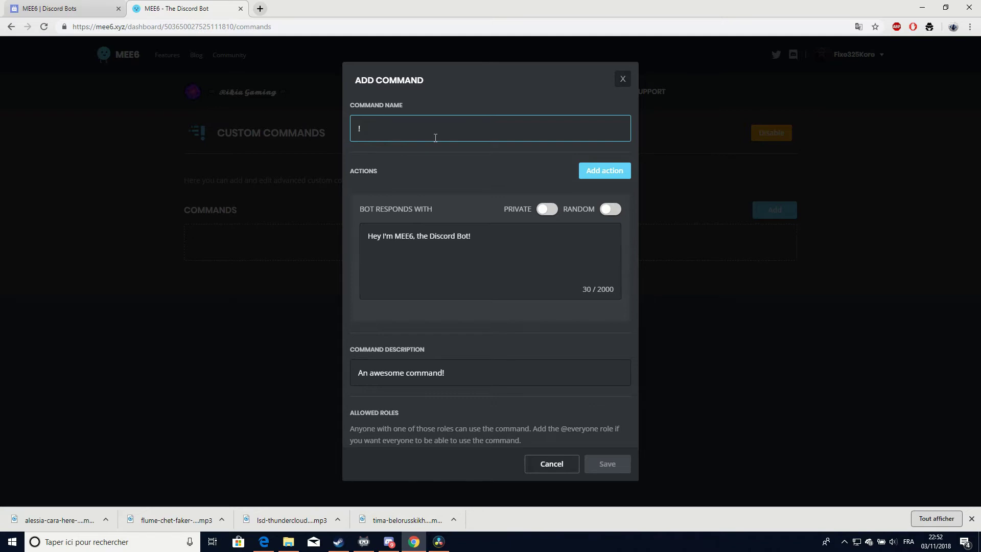
text(youtube)
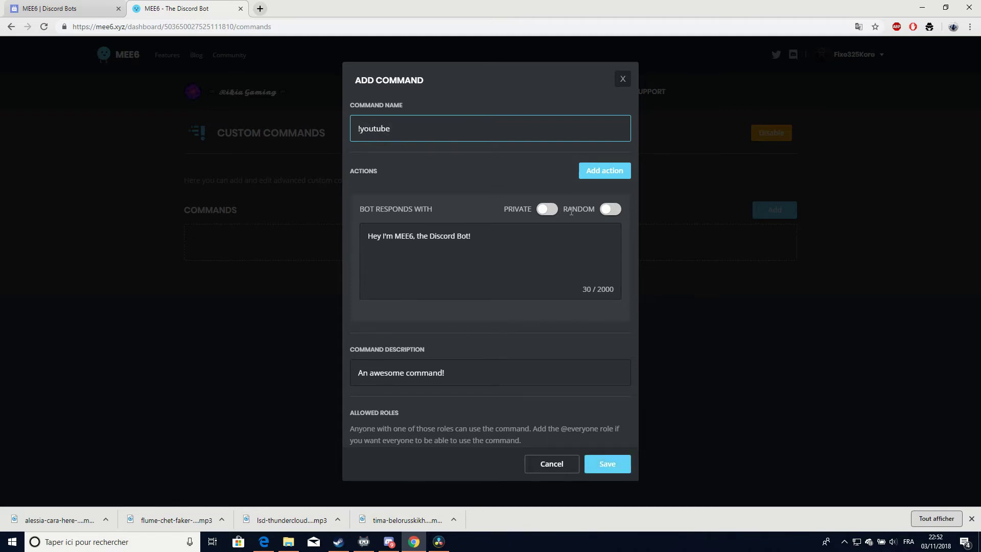
Replace the default bot response with "Voici la chaine youtube de **" followed by the channel name
drag(476, 233, 371, 230)
key(BackSpace)
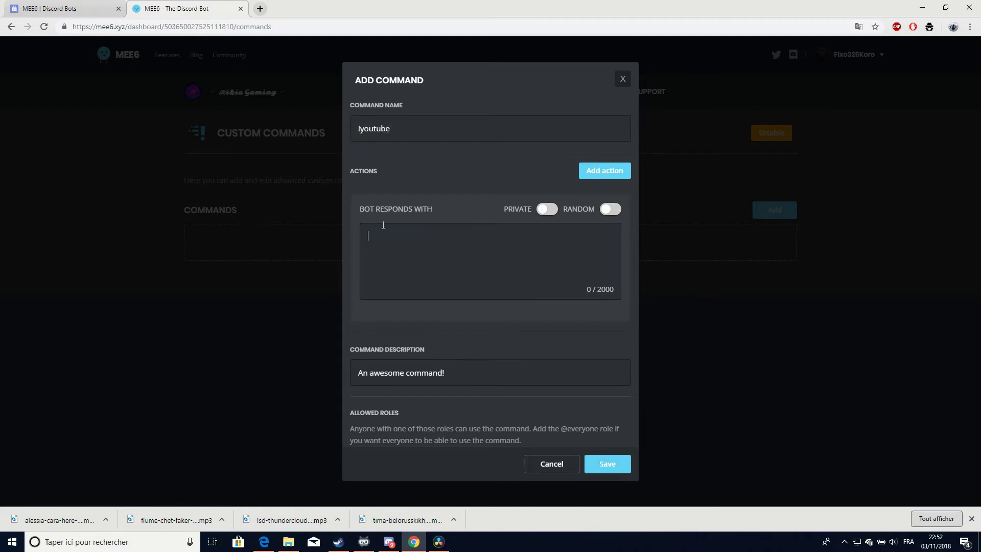
text(Voici la chaine youtube de **)
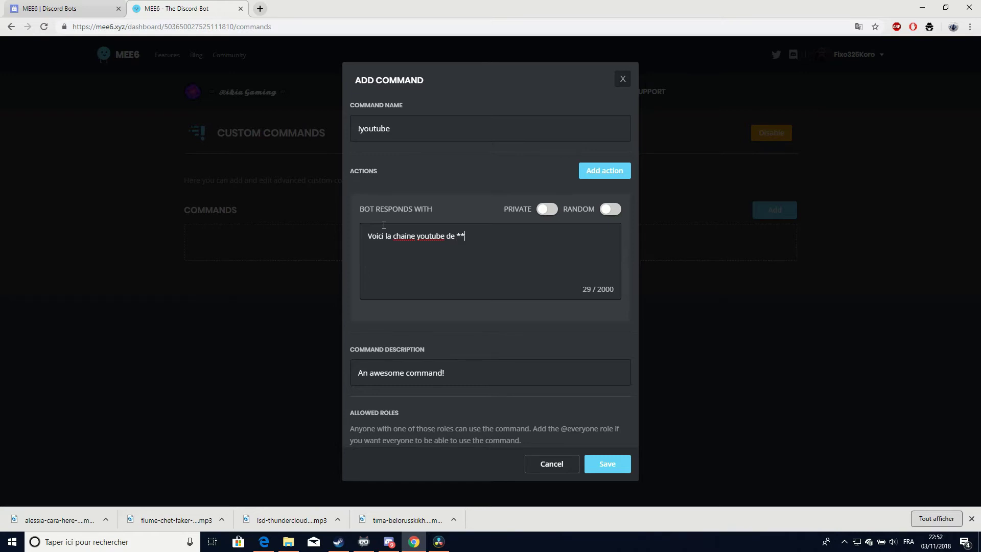
text(Fixe325Kore)
Enclose the channel name in double asterisks and correct "youtube" to "YouTube" in the bot response
mouse_move(458, 238)
mouse_down()
mouse_move(529, 239)
mouse_move(453, 238)
mouse_move(486, 238)
mouse_move(463, 238)
mouse_up()
click(461, 238)
click(463, 238)
click(515, 237)
click(463, 239)
drag(465, 238, 507, 238)
click(514, 238)
text(*)
click(458, 236)
text(*)
click(527, 233)
key(BackSpace)
click(462, 236)
key(BackSpace)
right_click(432, 239)
click(446, 247)
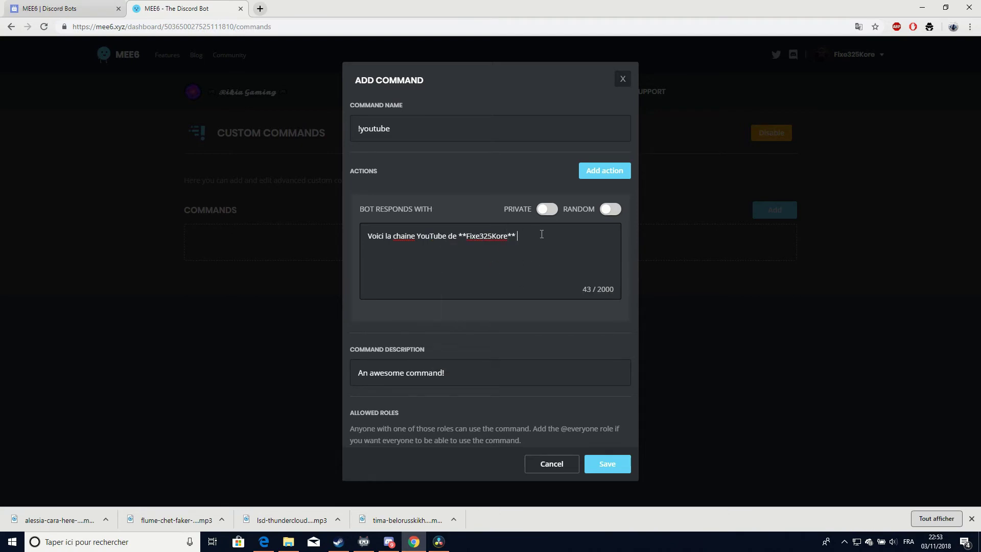
Copy the address of the account's own channel page from youtube.com in a new tab and paste it into the !youtube bot response
click(260, 9)
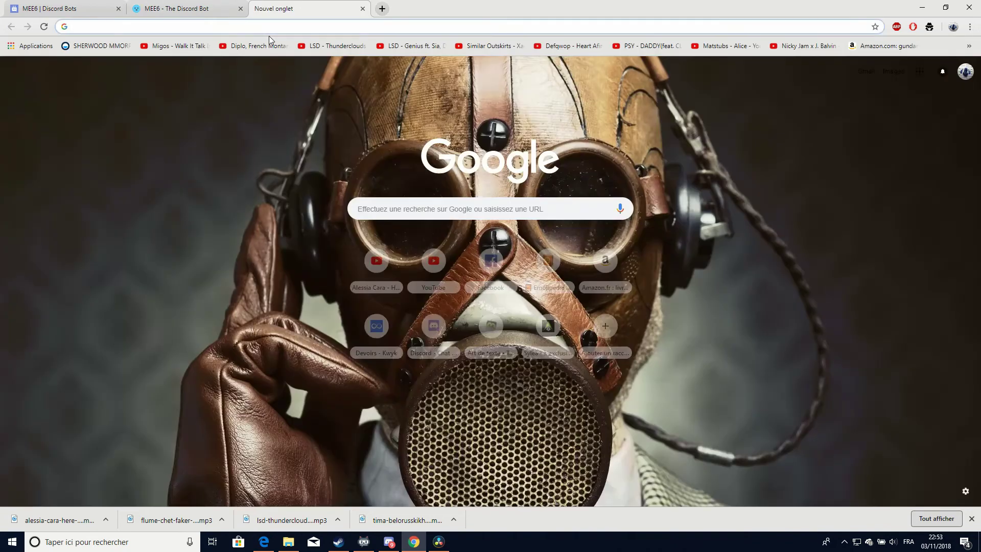
text(youtube.com)
key(Return)
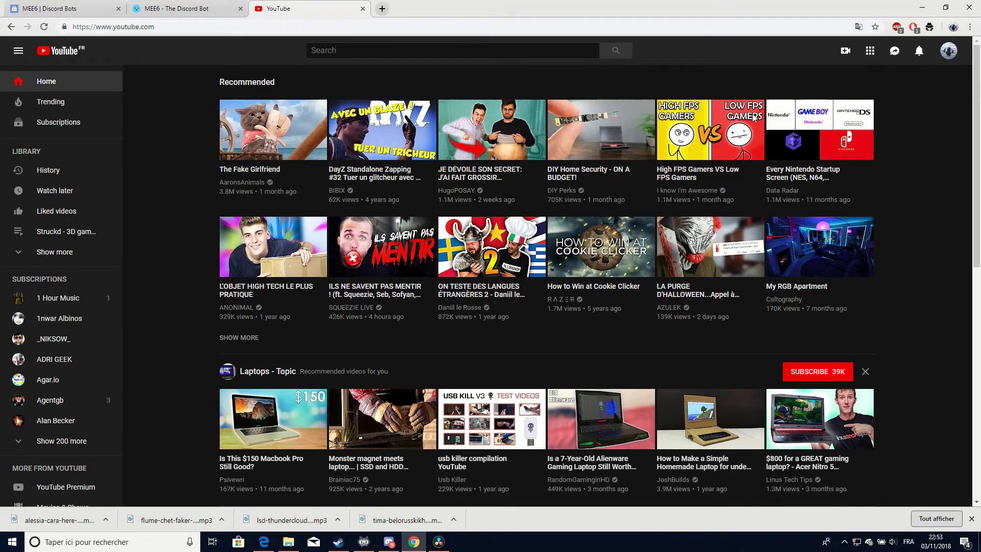
click(949, 50)
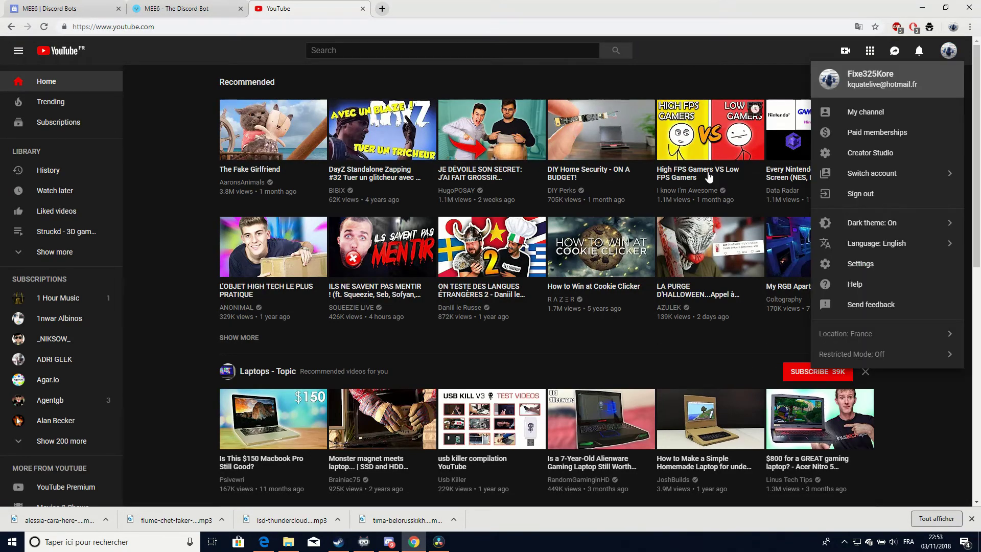
click(866, 112)
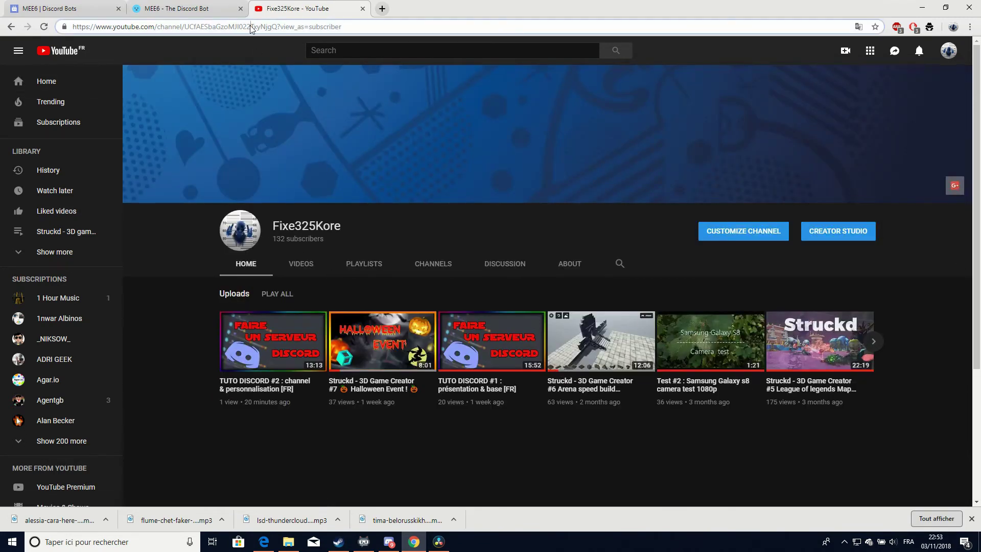
click(251, 27)
click(192, 7)
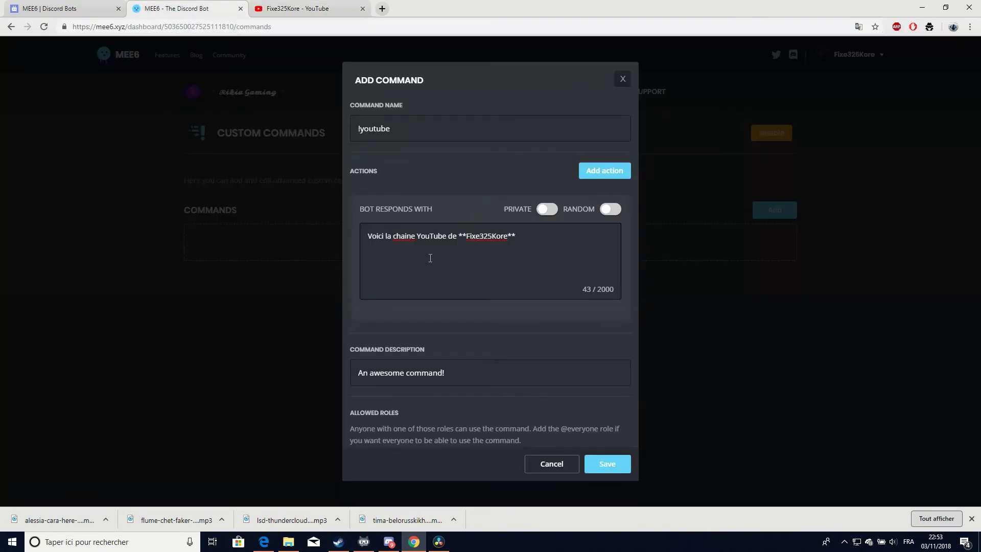
text(https://www.youtube.com/channel/UCfAESbaGzoMJI022TxyNjgQ?view_as=subscriber)
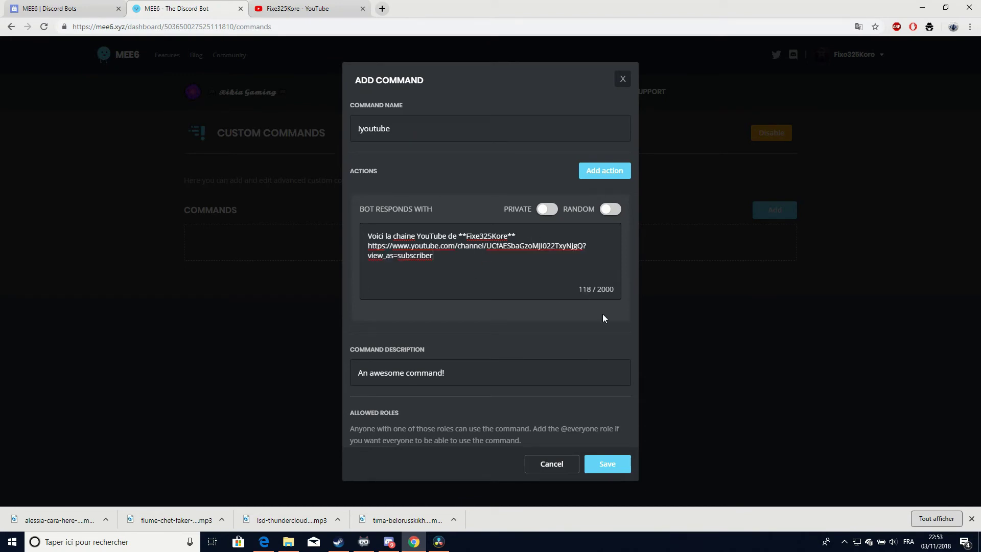
Translate the page into French and clear the command description of the !youtube command
scroll(447, 350, down, 7)
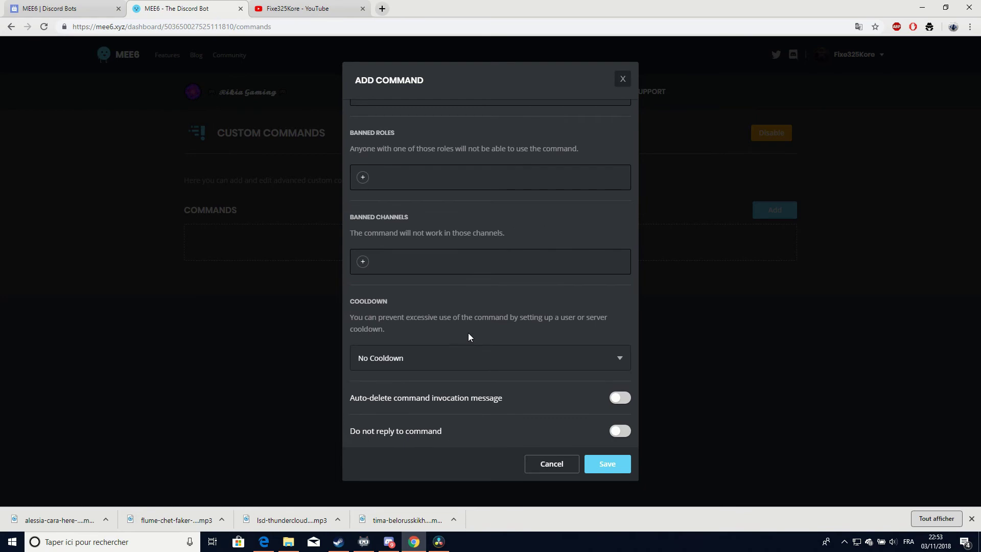
scroll(468, 335, up, 6)
right_click(384, 341)
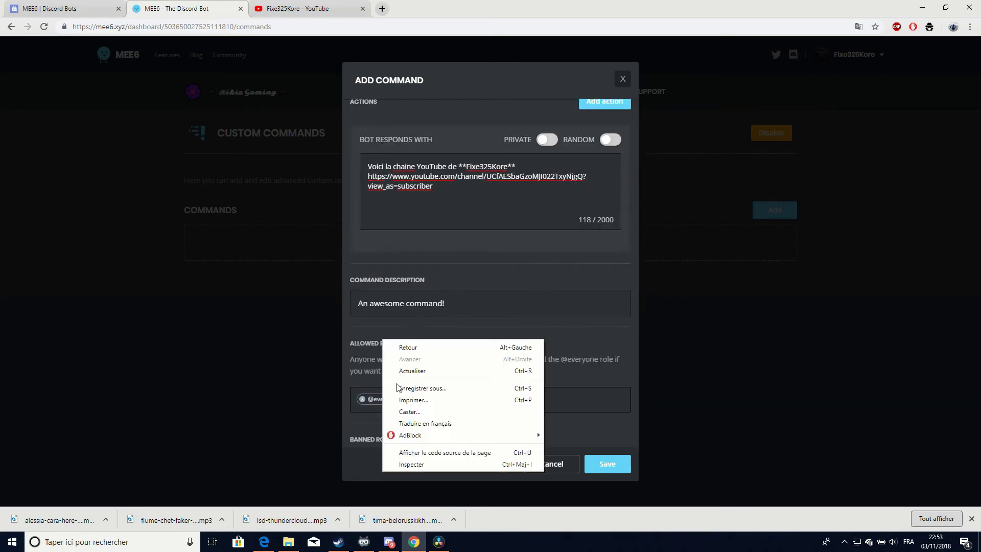
click(417, 425)
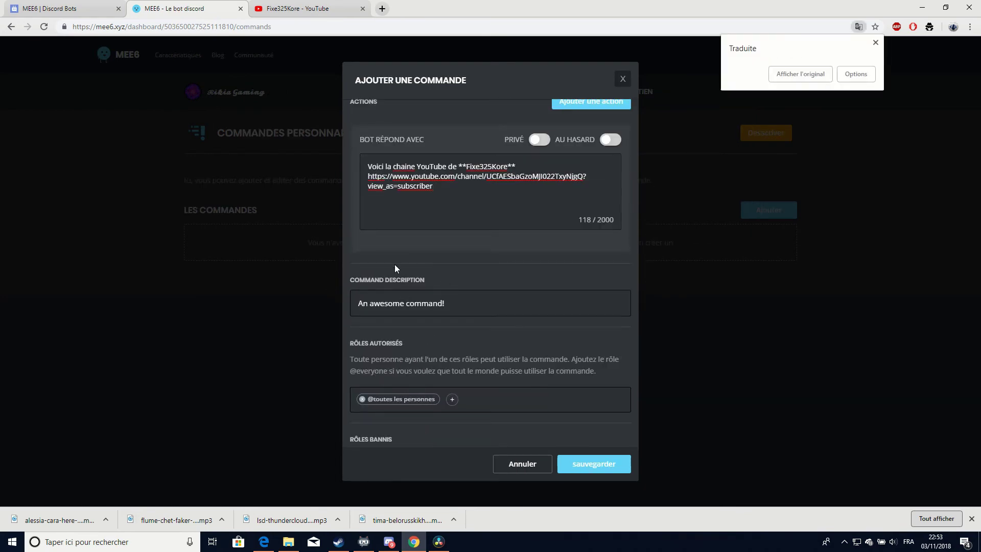
drag(353, 280, 574, 372)
click(462, 285)
key(BackSpace)
click(509, 391)
Examine the command's allowed roles, banned roles, banned channels and cooldown settings
scroll(509, 391, down, 3)
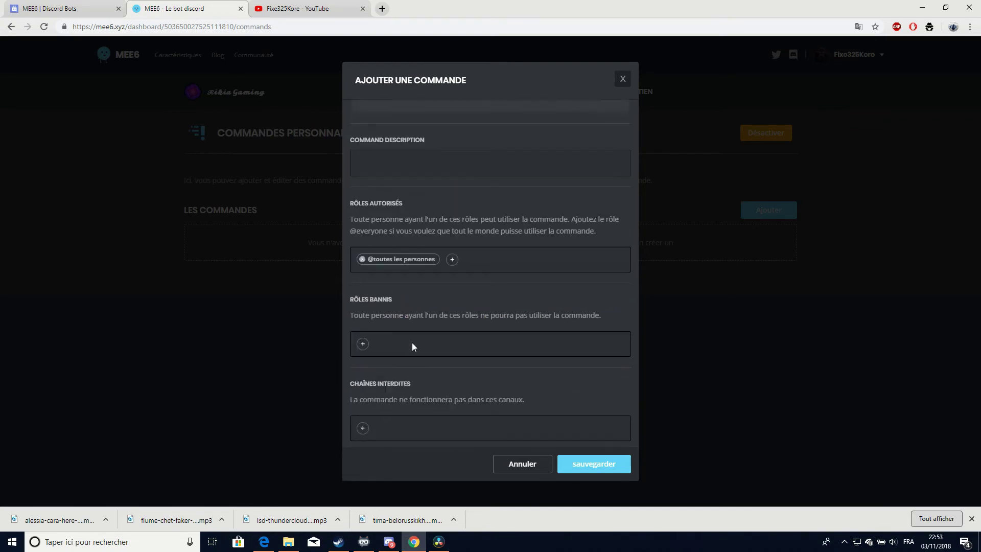
drag(345, 284, 612, 308)
click(612, 308)
drag(435, 319, 350, 289)
click(399, 288)
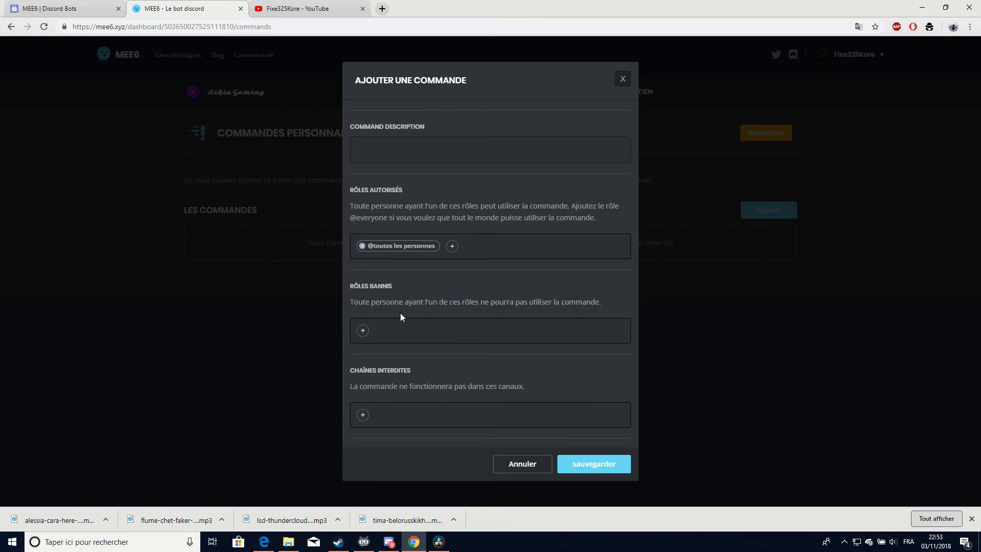
scroll(400, 313, down, 2)
drag(350, 266, 389, 284)
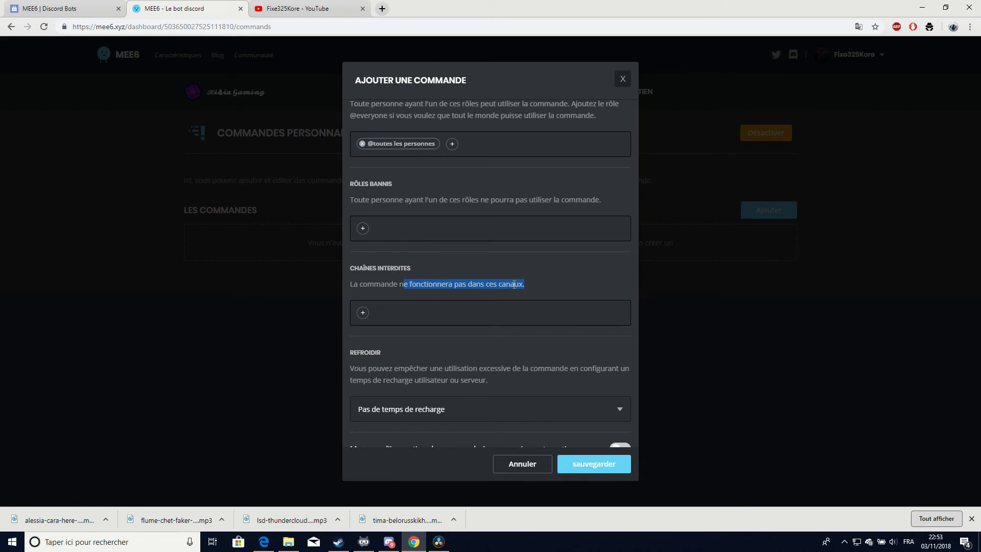
drag(514, 284, 385, 271)
click(402, 276)
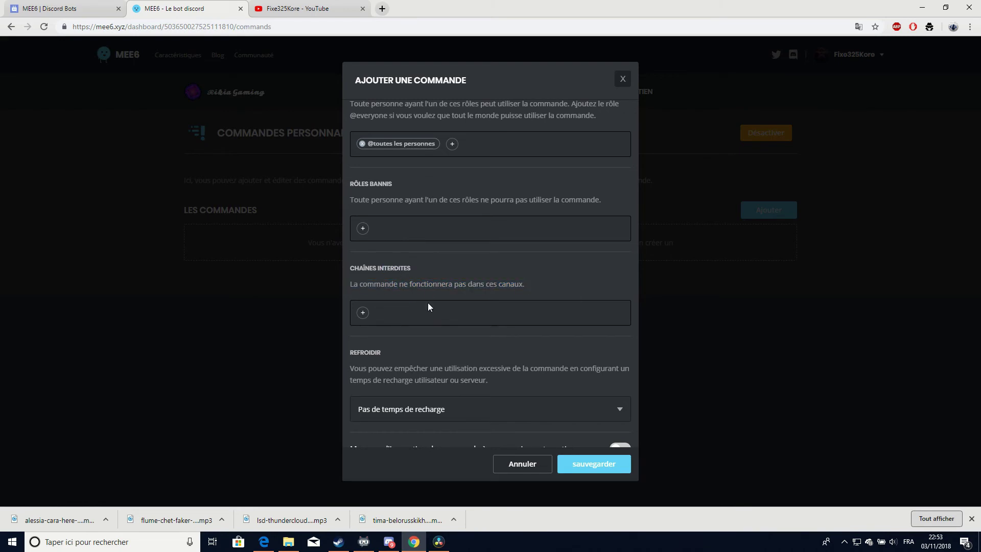
scroll(428, 307, down, 1)
scroll(428, 304, up, 3)
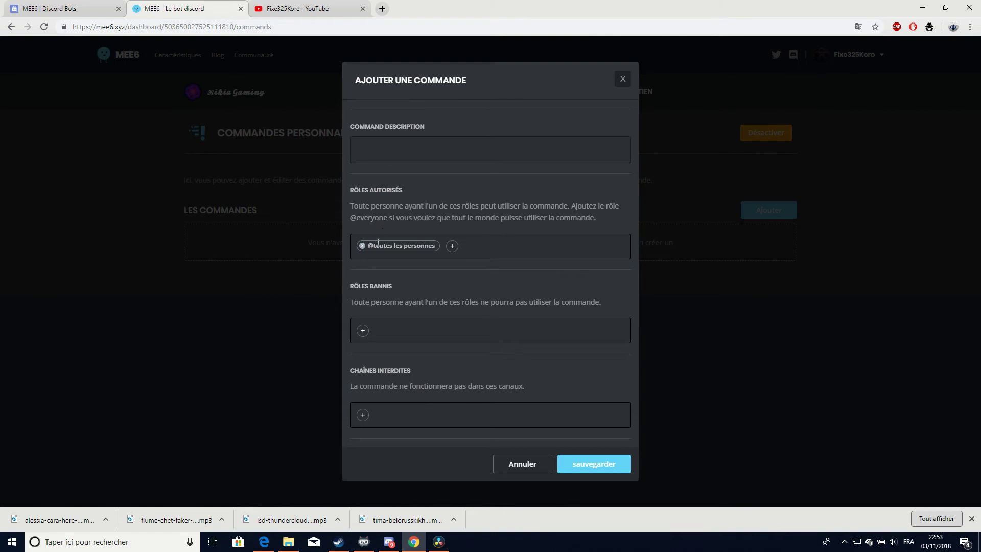
scroll(384, 250, down, 3)
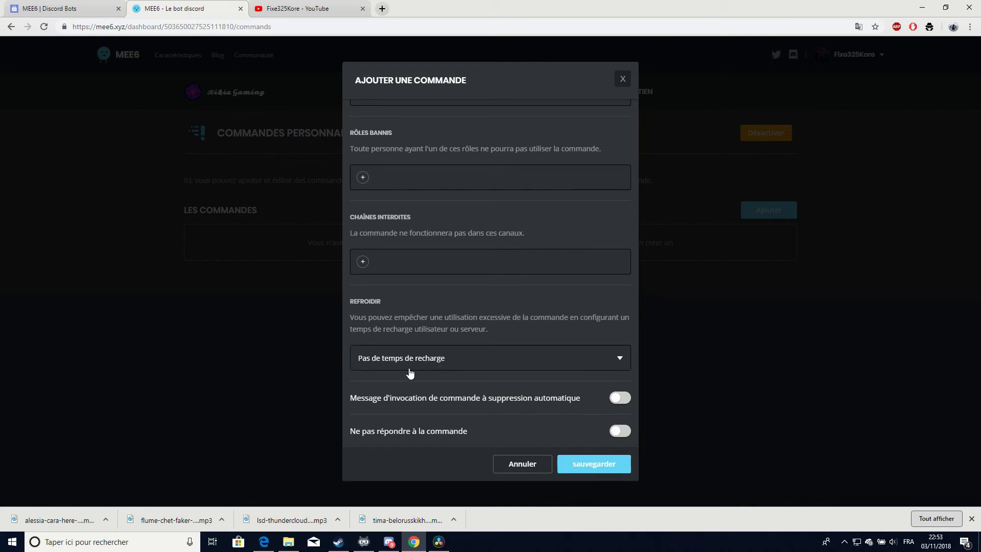
Check the cooldown choices, save the !youtube command and return to the plugin list
click(460, 366)
click(470, 342)
click(599, 466)
click(426, 93)
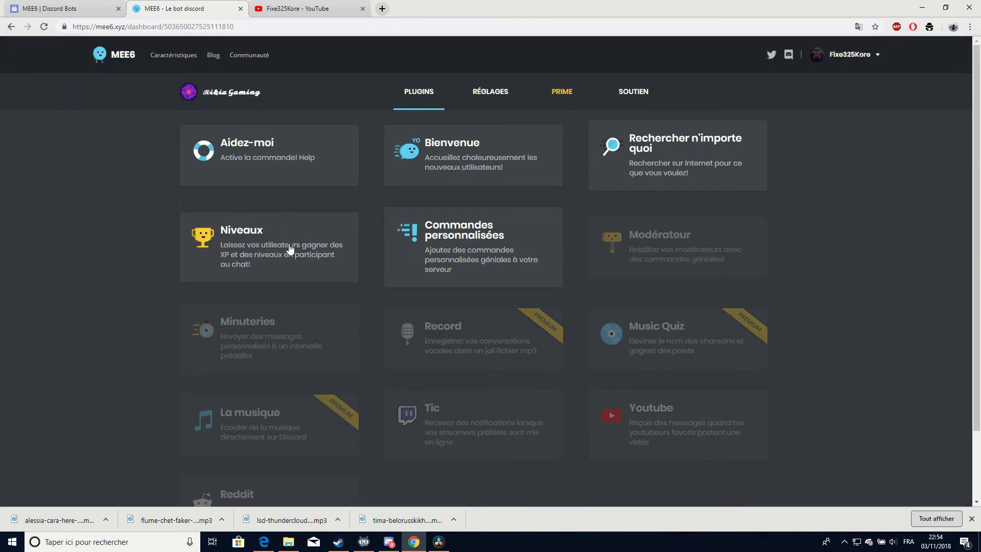
scroll(449, 284, down, 2)
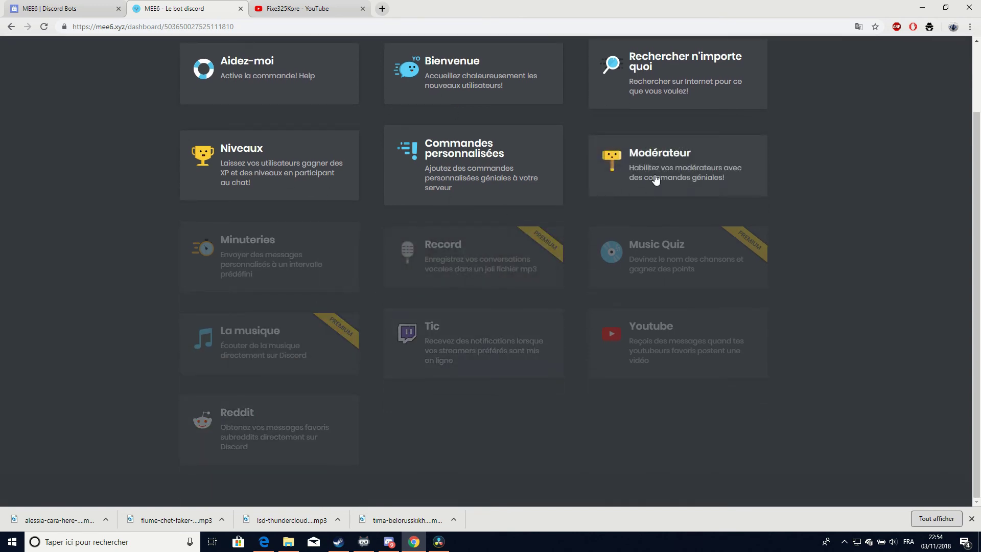
scroll(659, 204, up, 1)
click(672, 228)
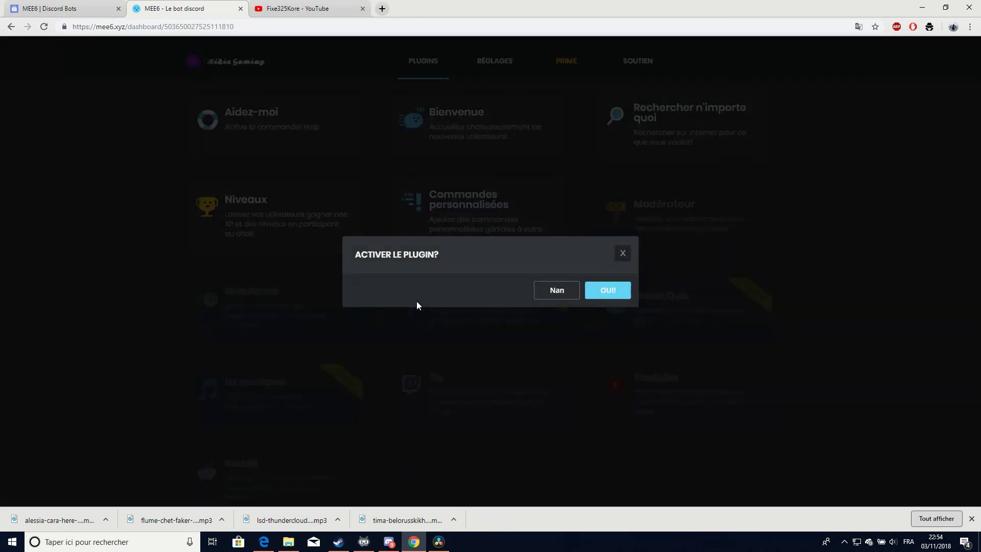
click(543, 289)
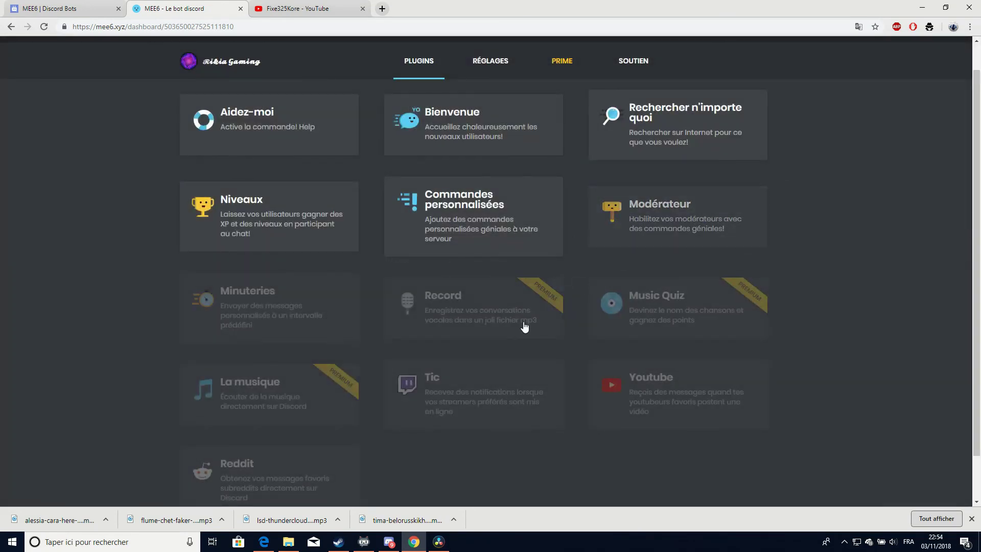
Examine the remaining plugins in the list, opening the activation prompt of the Minuteries plugin and declining it
scroll(523, 324, down, 1)
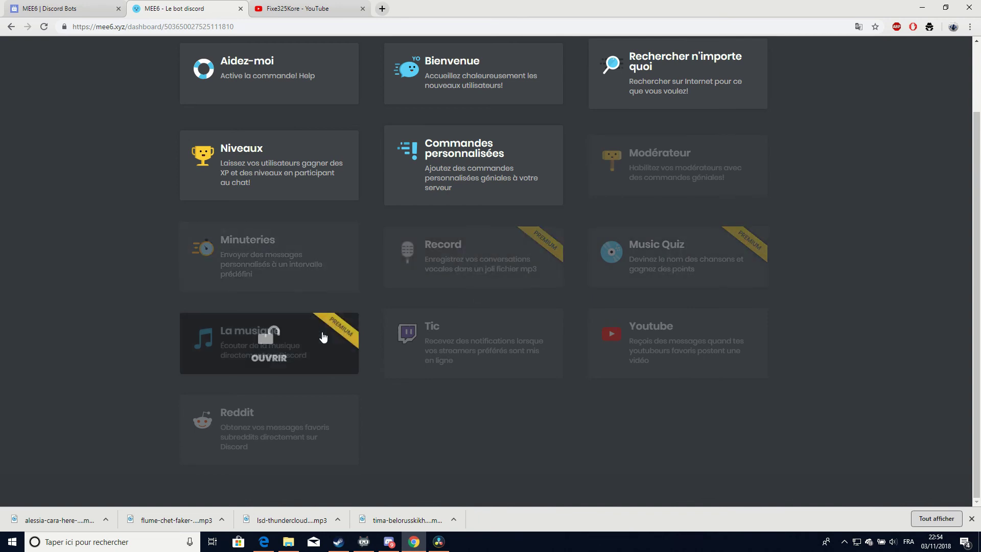
scroll(401, 297, up, 2)
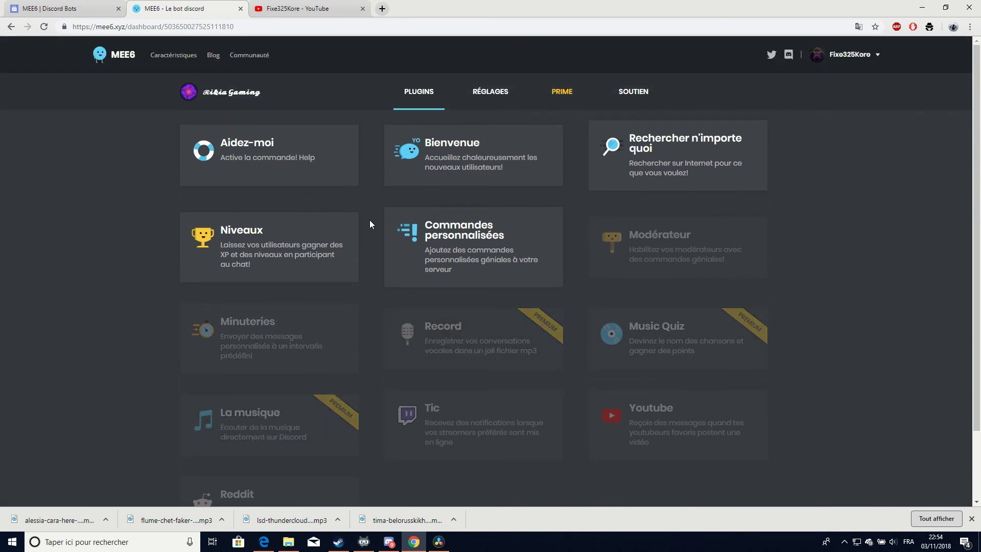
scroll(285, 296, down, 2)
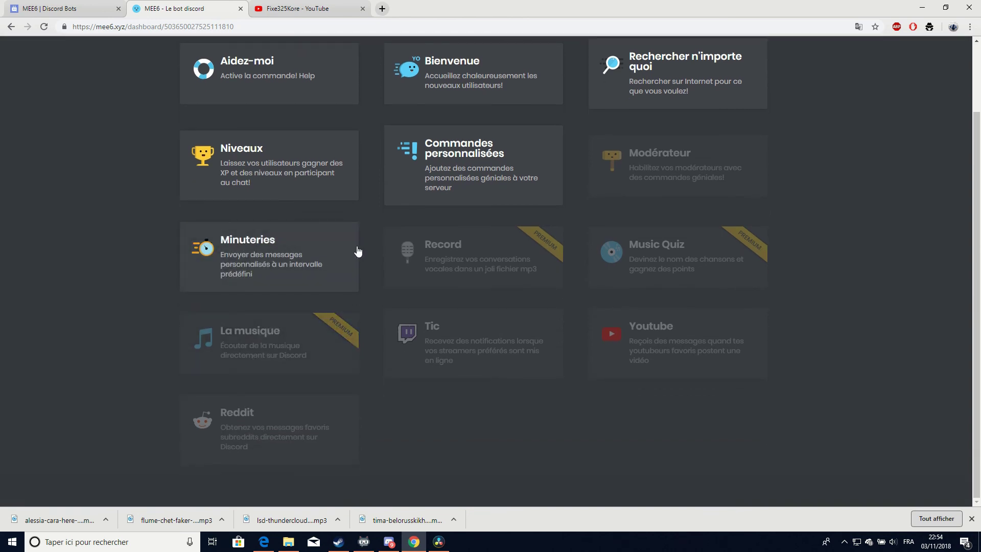
scroll(378, 229, up, 2)
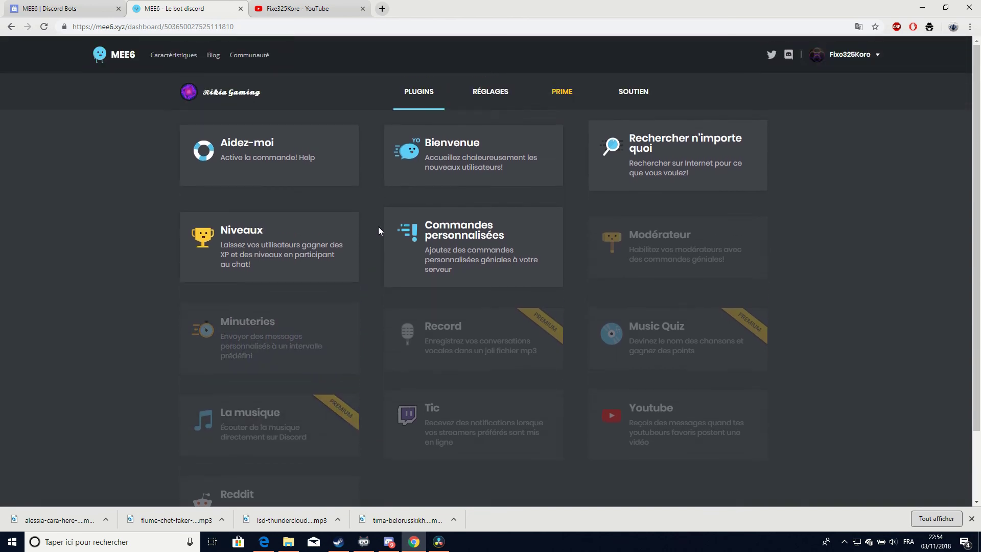
scroll(357, 235, down, 2)
click(298, 250)
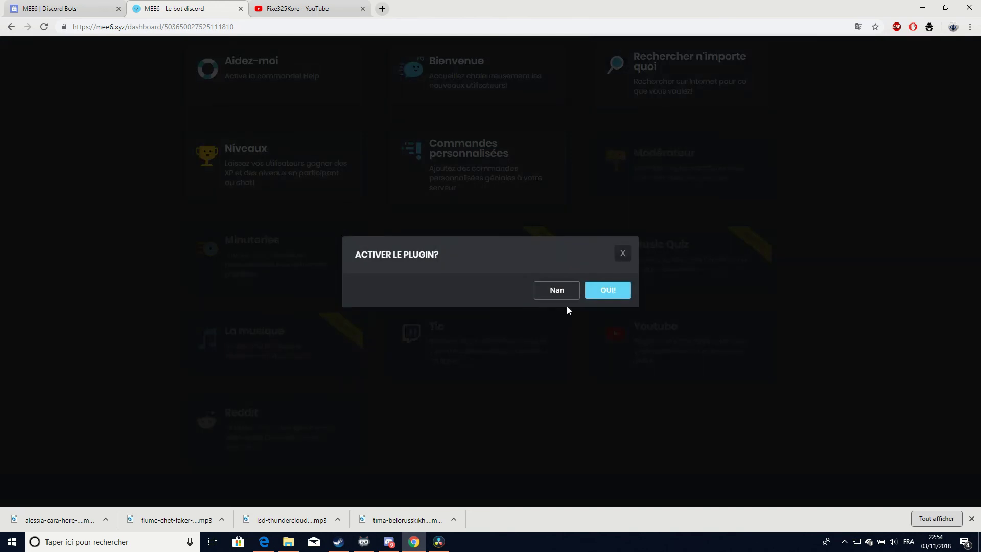
click(557, 291)
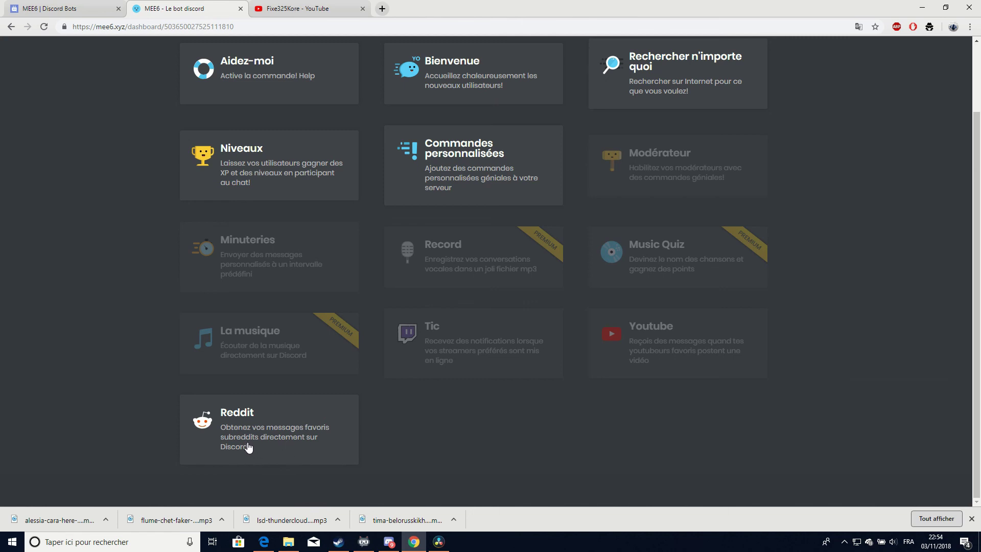
scroll(441, 300, up, 2)
scroll(449, 289, down, 2)
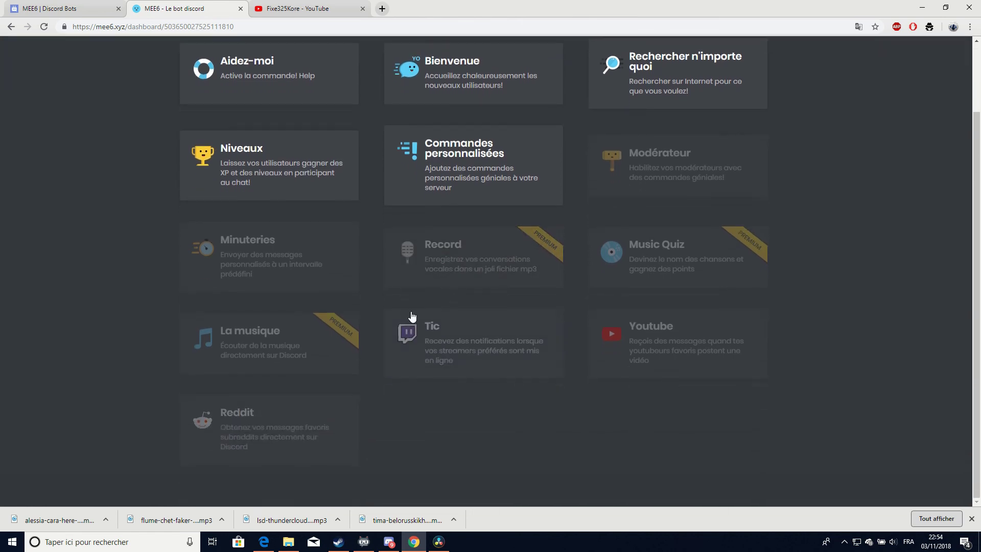
scroll(413, 317, up, 2)
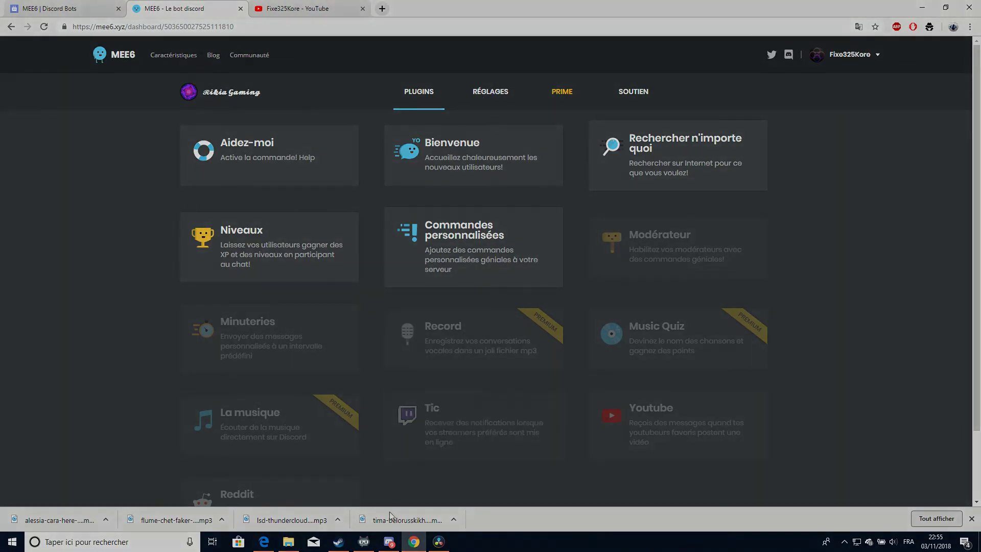
Switch to Discord and view the video notifications in the youtube channel of the PingMultiGame server
click(388, 544)
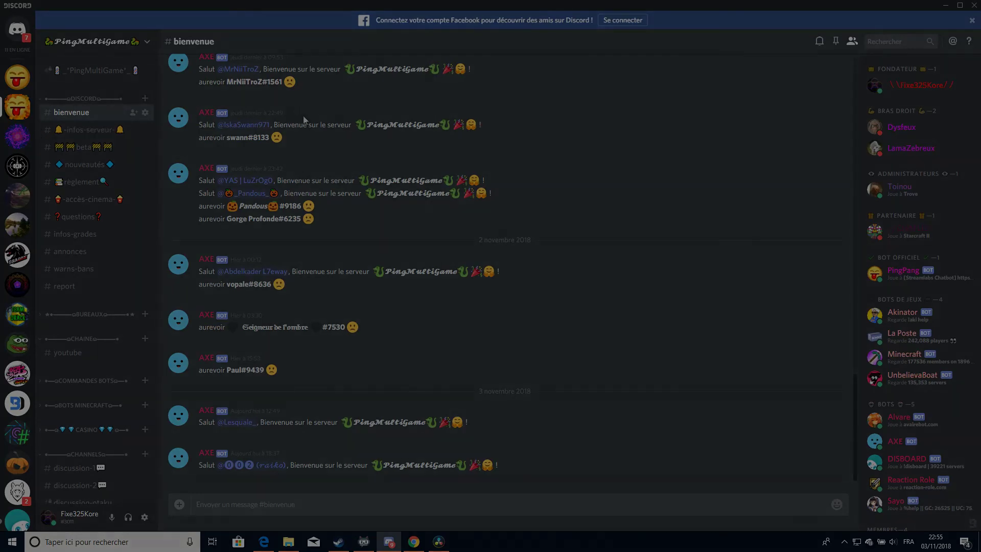
scroll(80, 183, down, 3)
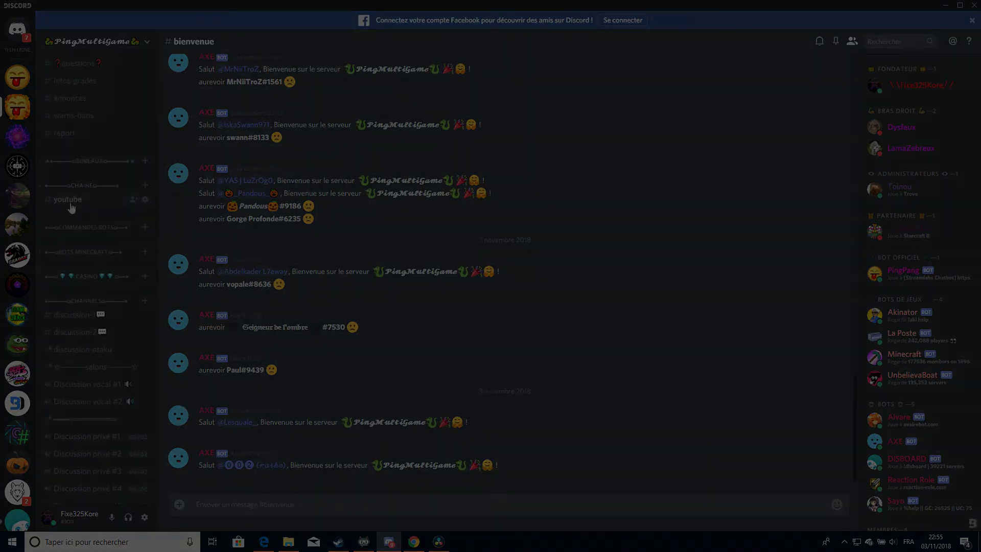
click(70, 202)
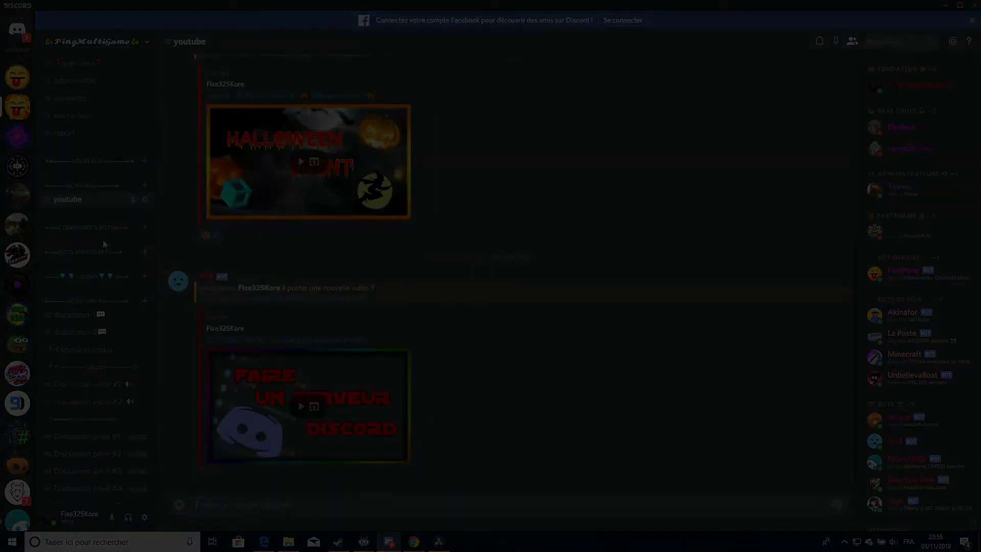